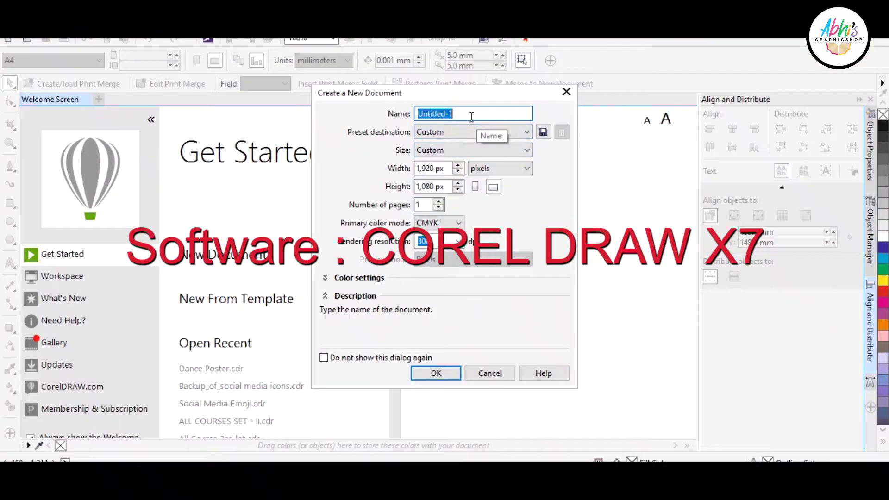
# - Create the 1920×1080 px document '3D balloon design' and draw an ellipse for the balloon body
pyautogui.write('D')
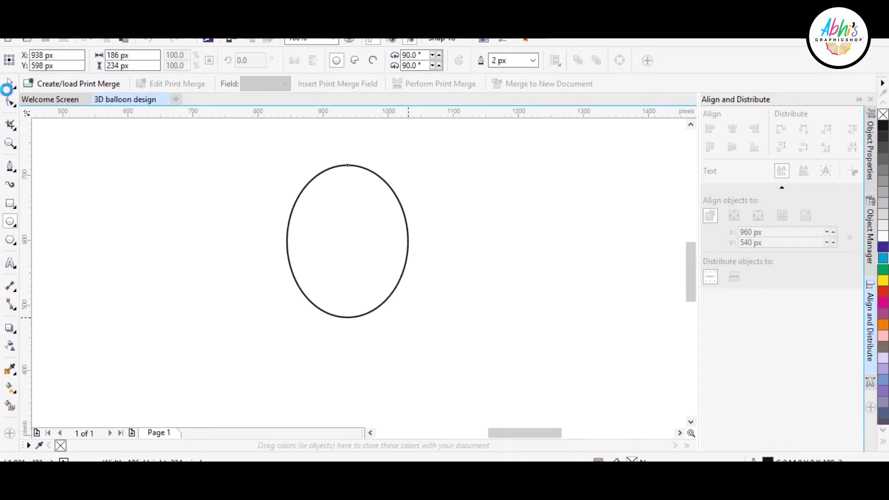
# - Convert the oval to curves; pull the bottom node down and the side nodes outward
pyautogui.doubleClick(9, 84)
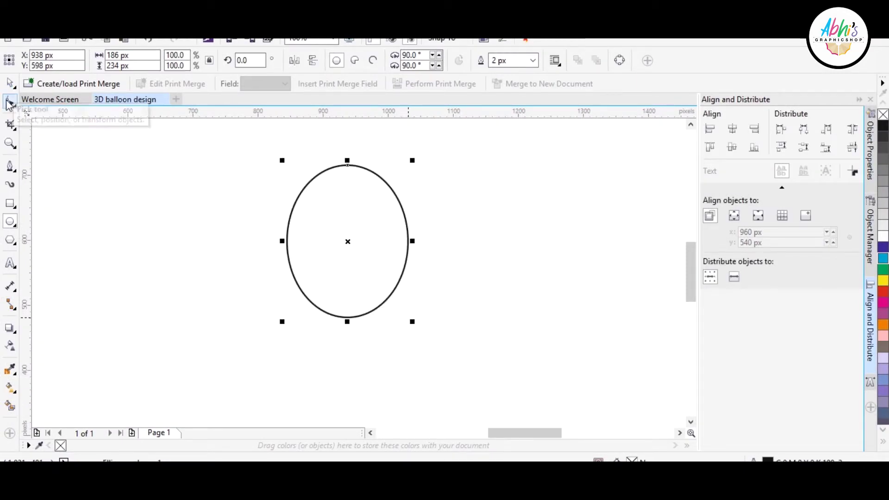
pyautogui.rightClick(352, 169)
pyautogui.click(416, 175)
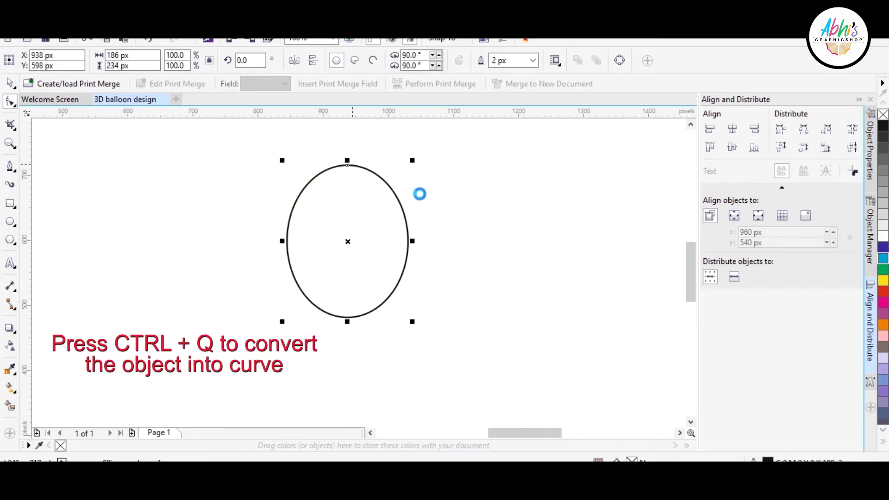
pyautogui.hotkey('ctrl', 'q')
pyautogui.moveTo(359, 298); pyautogui.dragTo(334, 338)
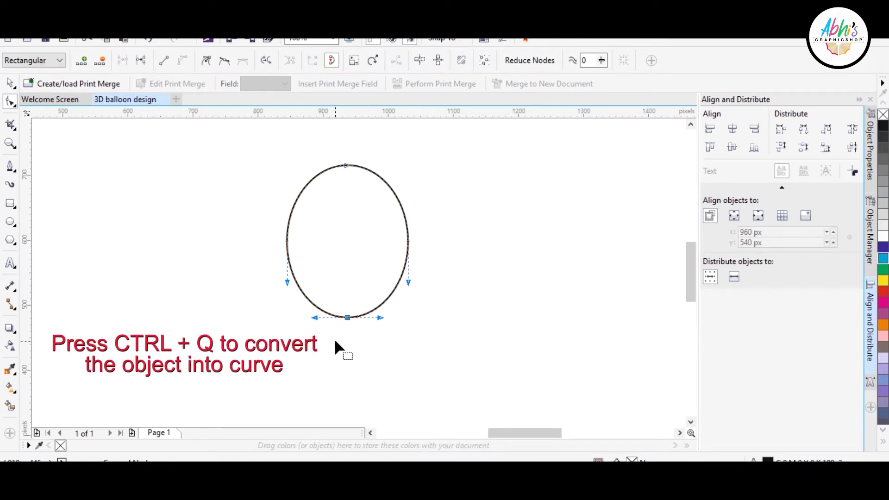
pyautogui.press('Down')
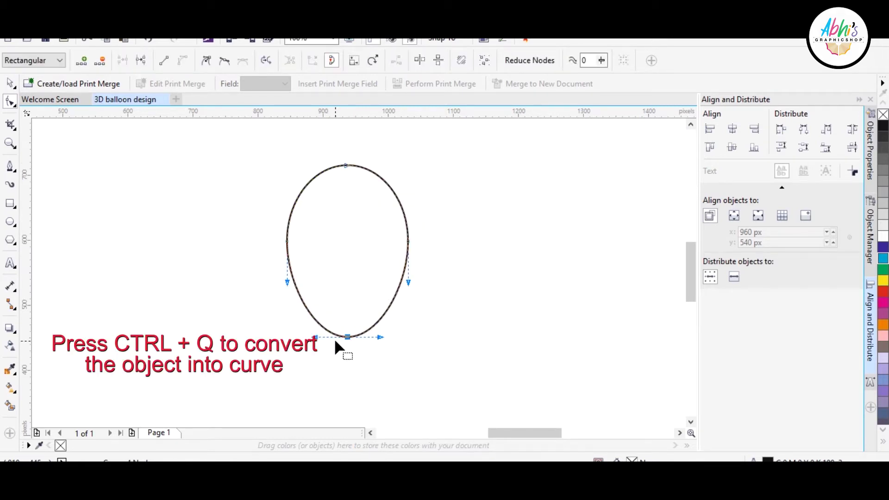
pyautogui.moveTo(468, 215); pyautogui.dragTo(369, 266)
pyautogui.press('Right')
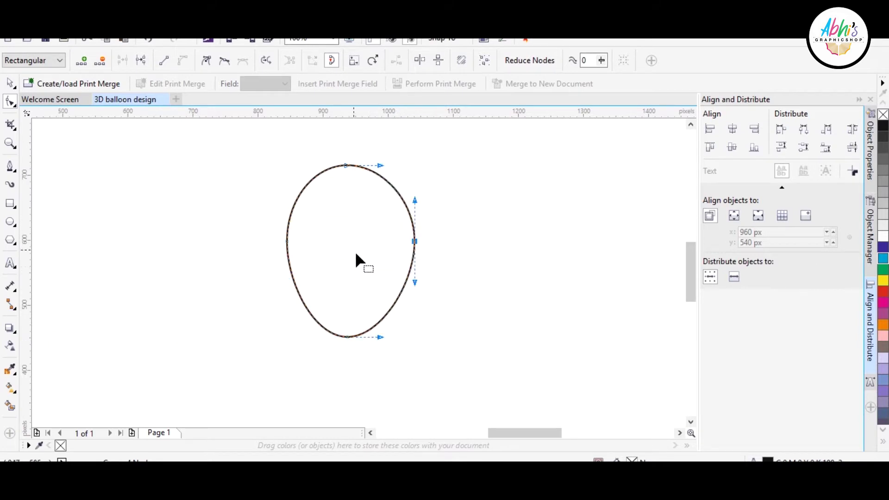
pyautogui.moveTo(305, 222); pyautogui.dragTo(207, 263)
pyautogui.press('Left')
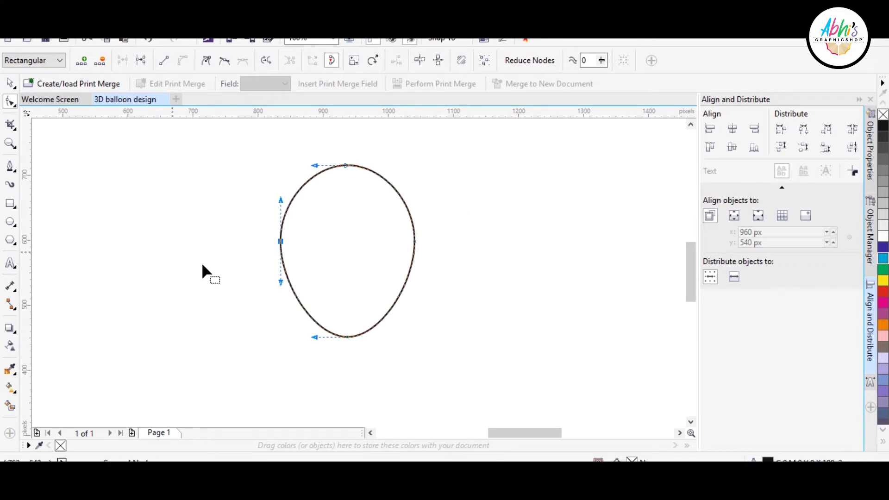
pyautogui.press('space')
pyautogui.press('Escape')
# - Draw a small oval below the balloon, tilt it about 38 degrees, and add a mirrored copy
pyautogui.scroll(2, 314, 333)
pyautogui.click(10, 221)
pyautogui.moveTo(393, 318); pyautogui.dragTo(437, 374)
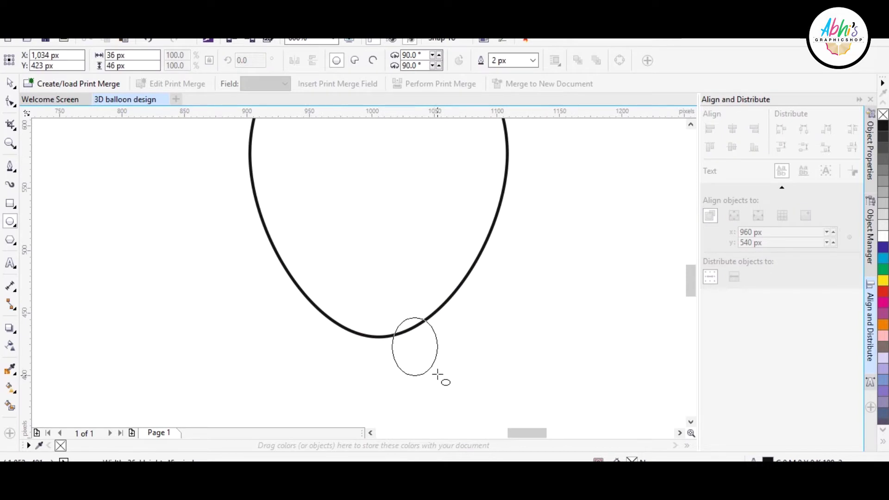
pyautogui.scroll(2, 433, 385)
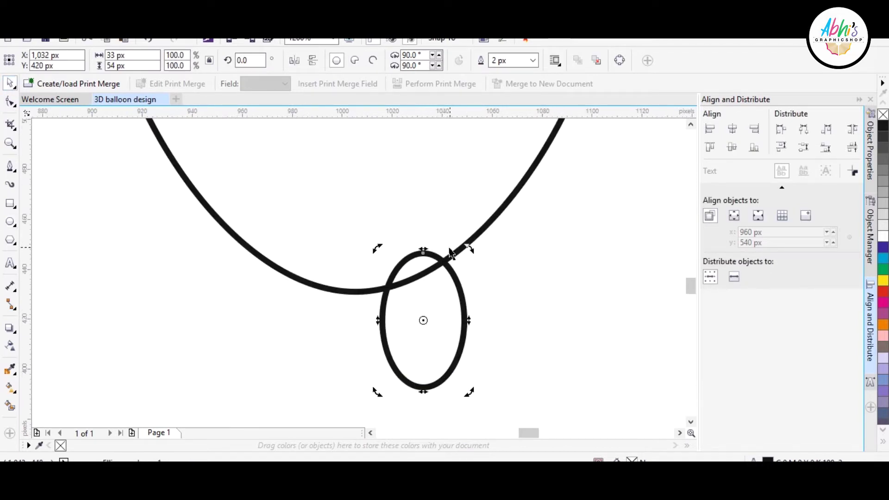
pyautogui.moveTo(467, 250); pyautogui.dragTo(500, 292)
pyautogui.click(364, 327)
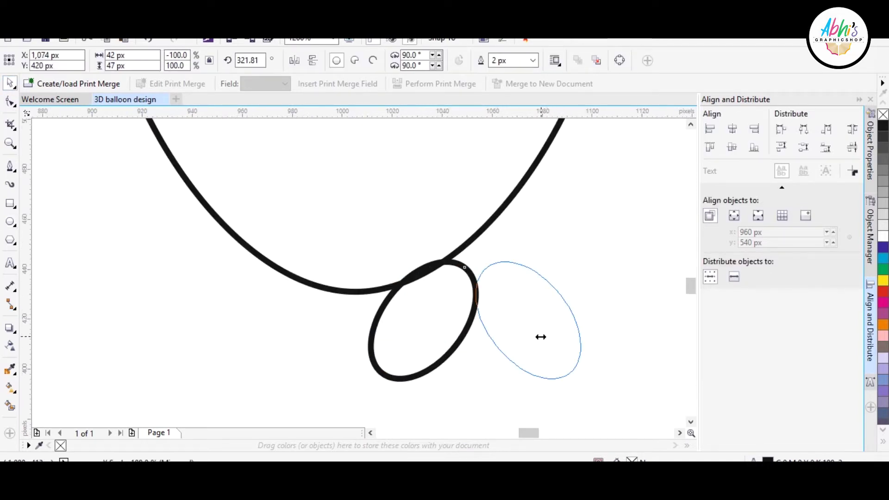
pyautogui.moveTo(541, 337); pyautogui.dragTo(494, 323)
# - Nudge the right oval into place and weld both ovals into a heart-shaped knot
pyautogui.keyDown('shift'); pyautogui.click(397, 367); pyautogui.keyUp('shift')
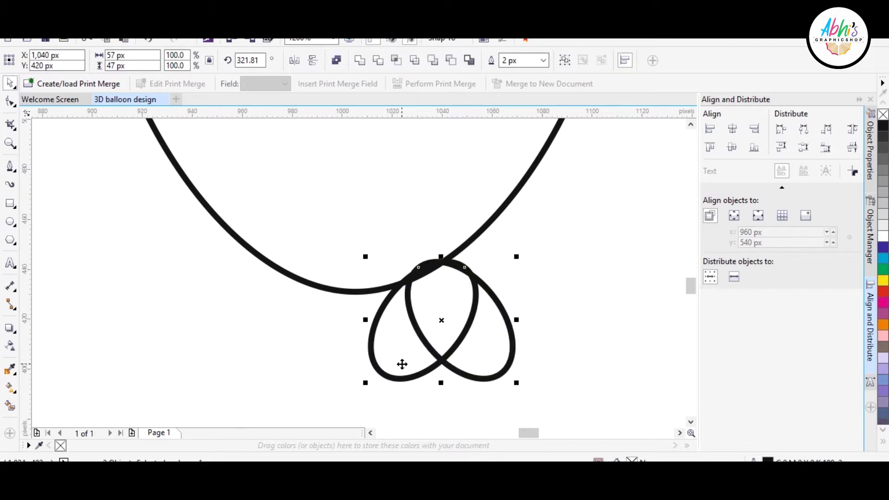
pyautogui.click(543, 290)
pyautogui.moveTo(453, 350)
pyautogui.mouseDown()
pyautogui.moveTo(463, 350)
pyautogui.moveTo(382, 343)
pyautogui.mouseUp()
pyautogui.keyDown('shift'); pyautogui.click(456, 357); pyautogui.keyUp('shift')
pyautogui.click(360, 60)
# - Select the balloon and knot, drag out a trial copy, then delete it
pyautogui.press('Escape')
pyautogui.scroll(-2, 369, 381)
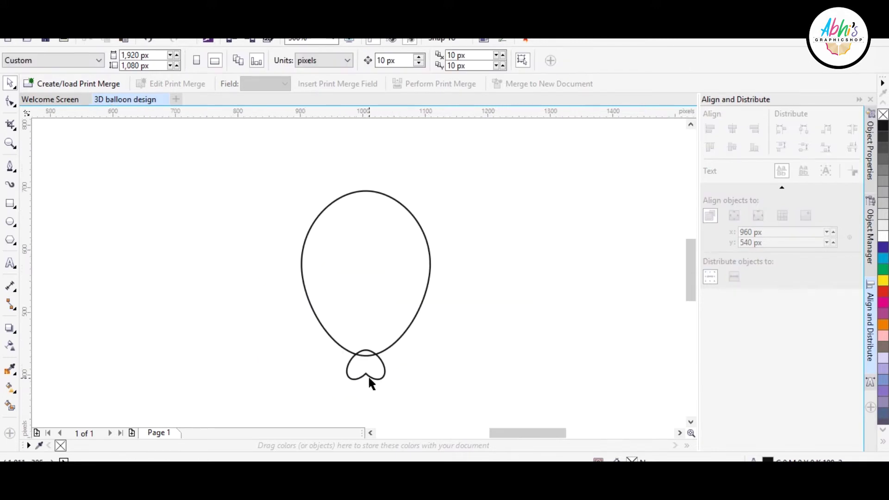
pyautogui.scroll(-2, 375, 379)
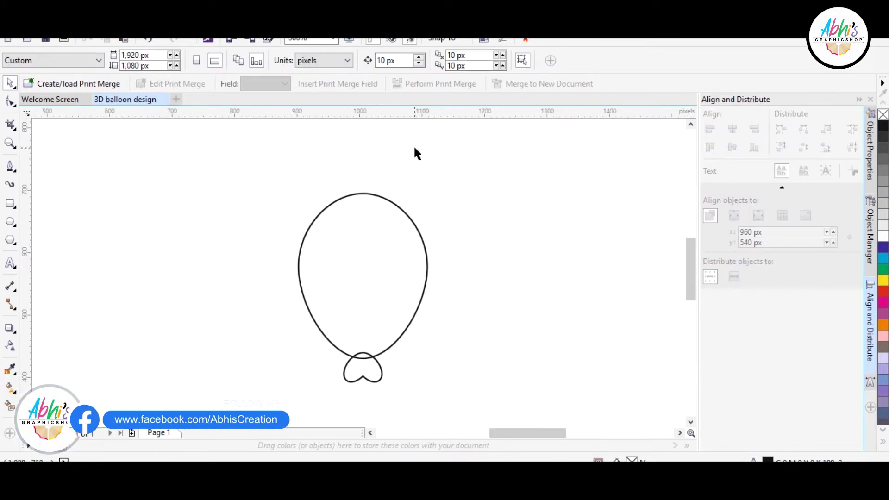
pyautogui.scroll(-2, 383, 207)
pyautogui.scroll(2, 379, 172)
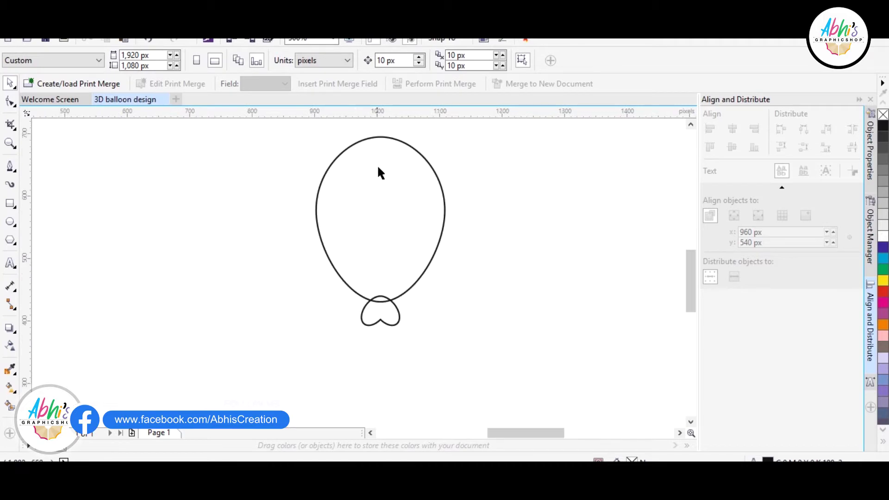
pyautogui.click(366, 254)
pyautogui.scroll(-2, 361, 292)
pyautogui.moveTo(359, 239); pyautogui.dragTo(143, 214)
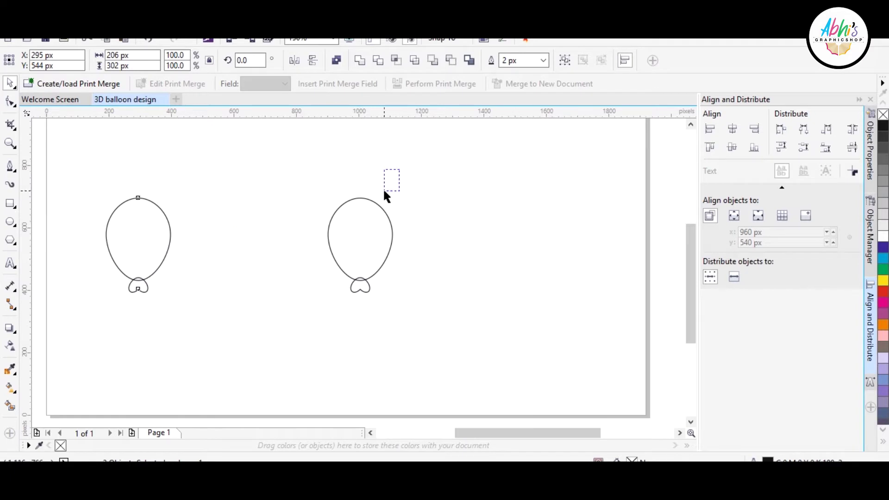
pyautogui.press('Delete')
# - Copy the balloon to the right and repeat with Ctrl+R to build an evenly spaced row
pyautogui.click(137, 288)
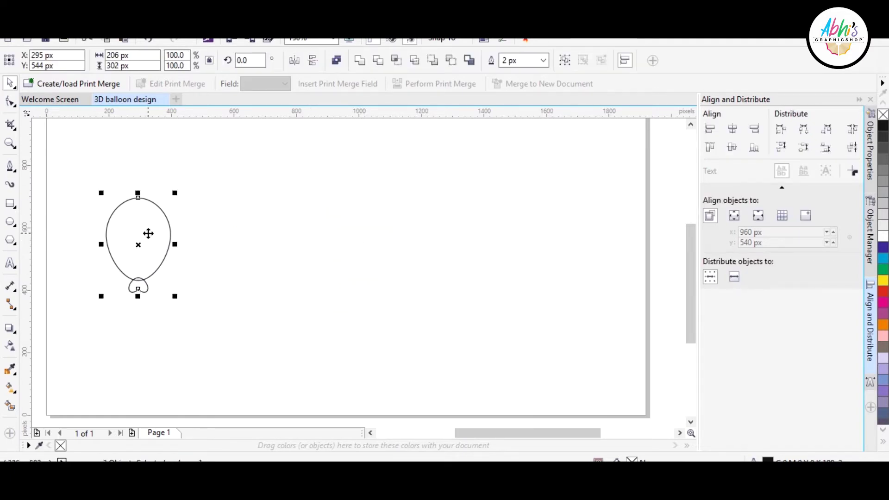
pyautogui.moveTo(147, 233); pyautogui.dragTo(228, 238)
pyautogui.hotkey('ctrl', 'r')
pyautogui.hotkey('ctrl', 'r')
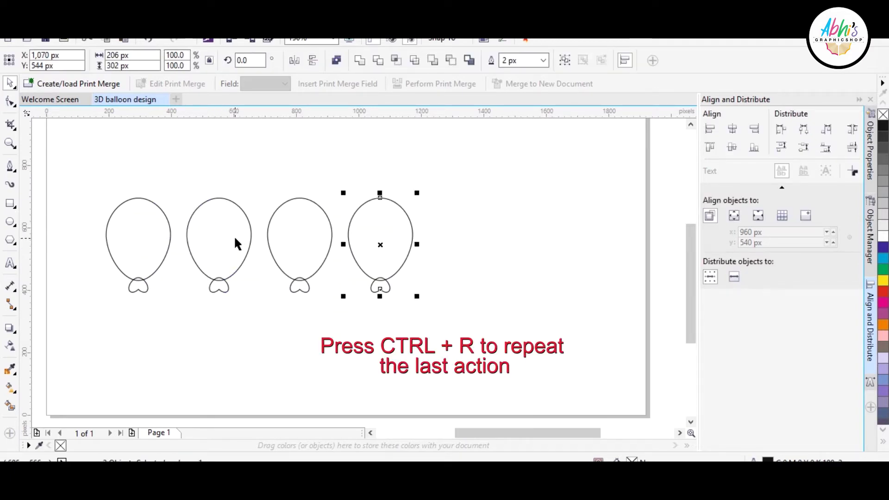
pyautogui.hotkey('ctrl', 'r')
pyautogui.scroll(2, 72, 201)
pyautogui.scroll(2, 428, 314)
# - Give the first balloon a darker red radial gradient with its highlight at the upper right
pyautogui.click(428, 313)
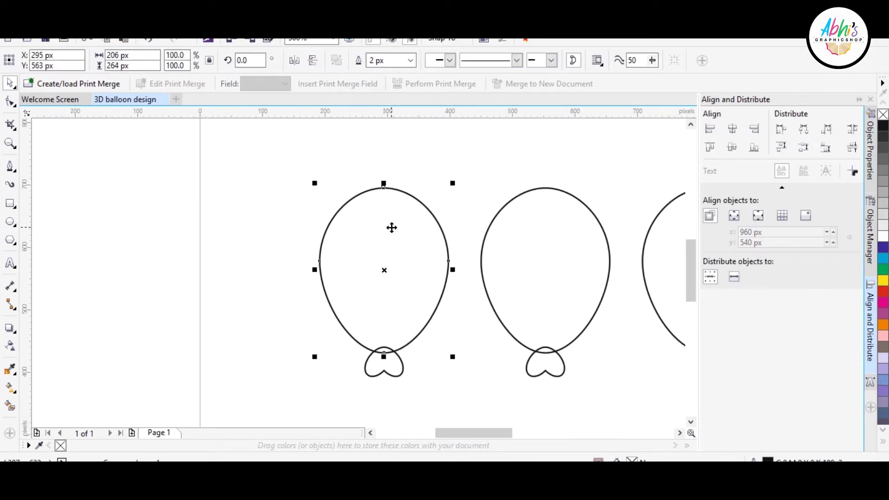
pyautogui.click(883, 291)
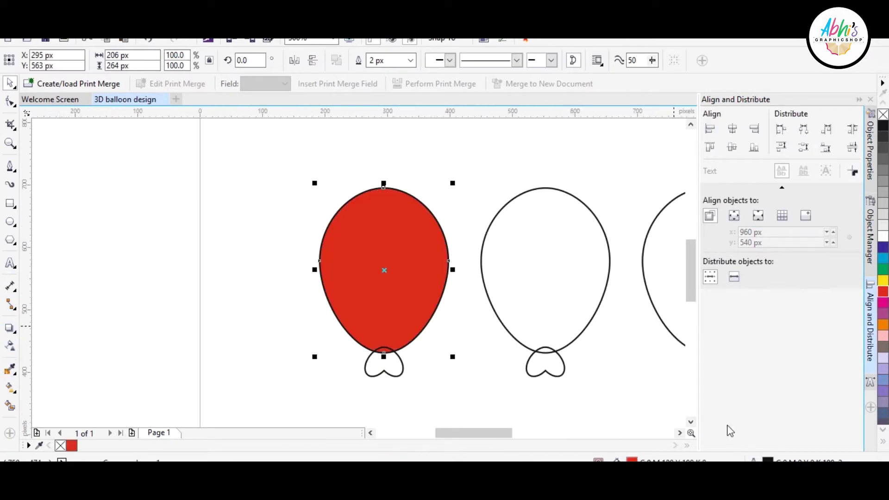
pyautogui.hotkey('shift', 'F11')
pyautogui.click(531, 158)
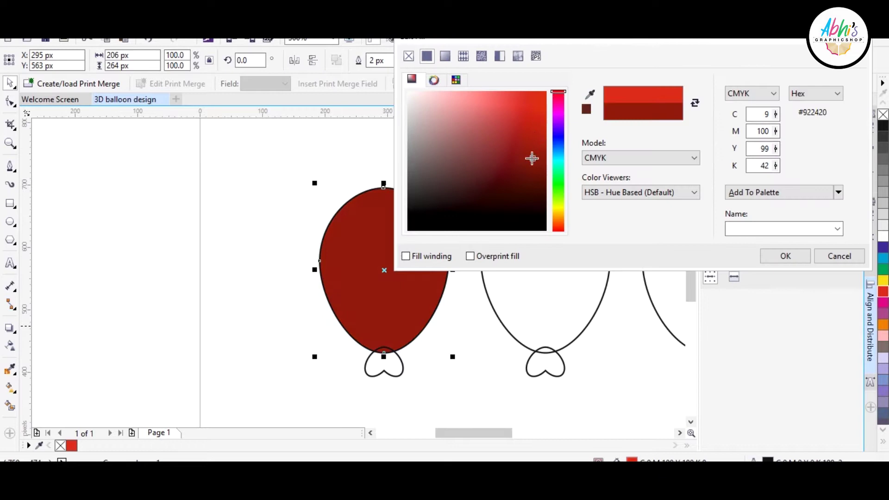
pyautogui.click(787, 256)
pyautogui.click(10, 387)
pyautogui.click(46, 60)
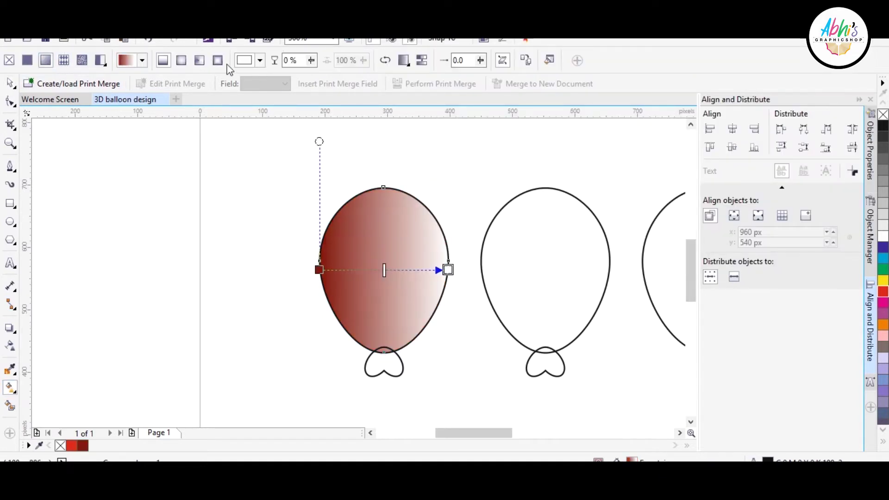
pyautogui.click(181, 60)
pyautogui.moveTo(384, 270); pyautogui.dragTo(403, 227)
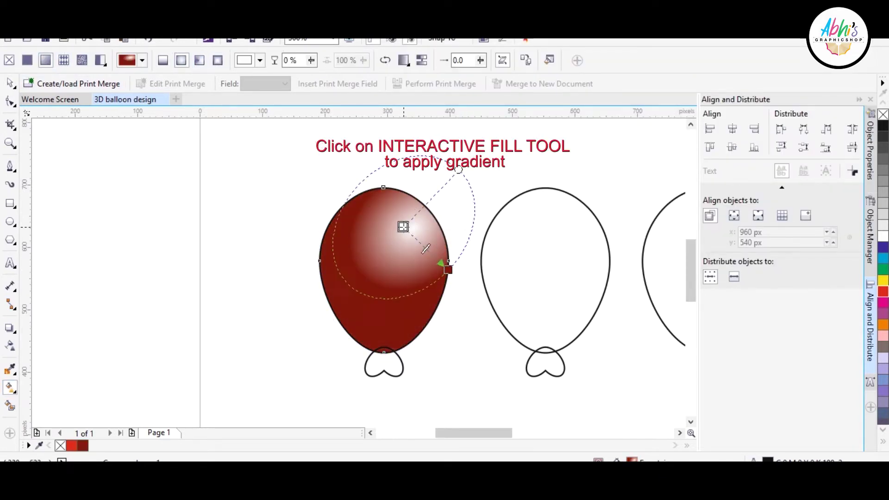
pyautogui.click(402, 227)
pyautogui.click(330, 207)
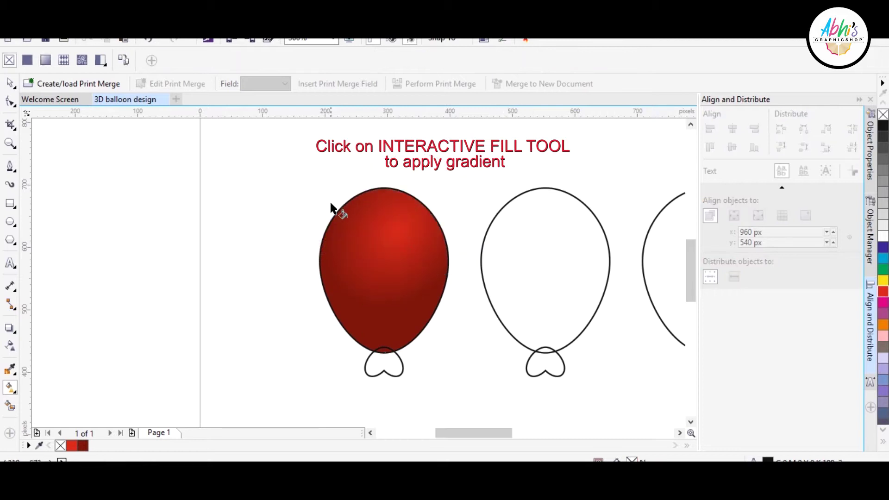
# - Give the knot a top-to-bottom red gradient and fill the second balloon cyan
pyautogui.click(366, 319)
pyautogui.scroll(2, 373, 277)
pyautogui.moveTo(366, 291); pyautogui.dragTo(364, 335)
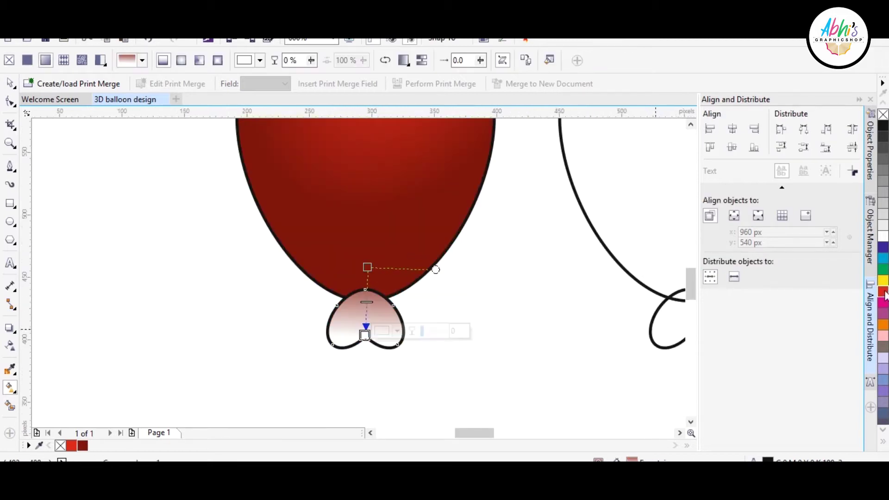
pyautogui.click(883, 292)
pyautogui.scroll(-2, 389, 292)
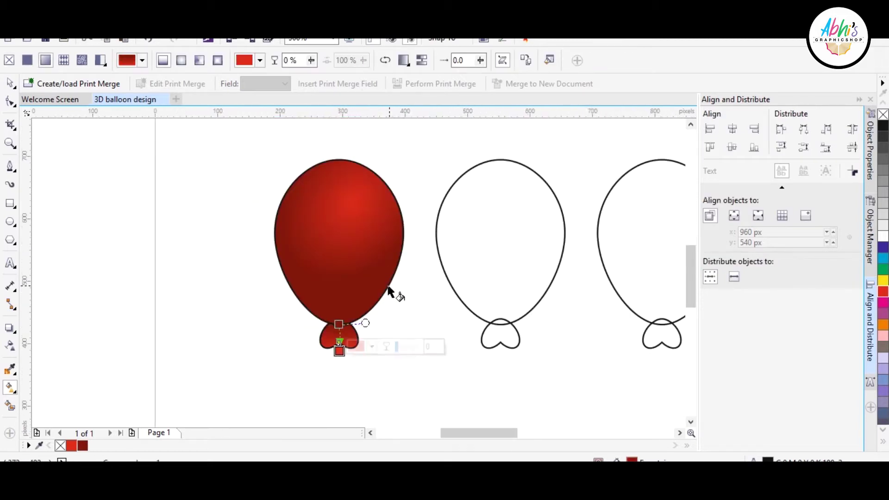
pyautogui.click(565, 218)
pyautogui.click(883, 258)
# - Give the second balloon a light-blue radial gradient highlighted at the upper right
pyautogui.click(45, 65)
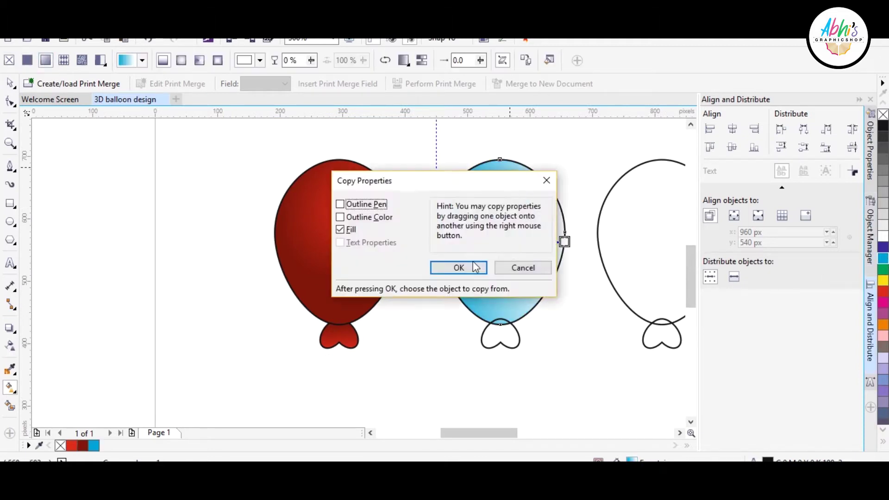
pyautogui.click(458, 265)
pyautogui.click(338, 232)
pyautogui.click(883, 236)
pyautogui.click(883, 280)
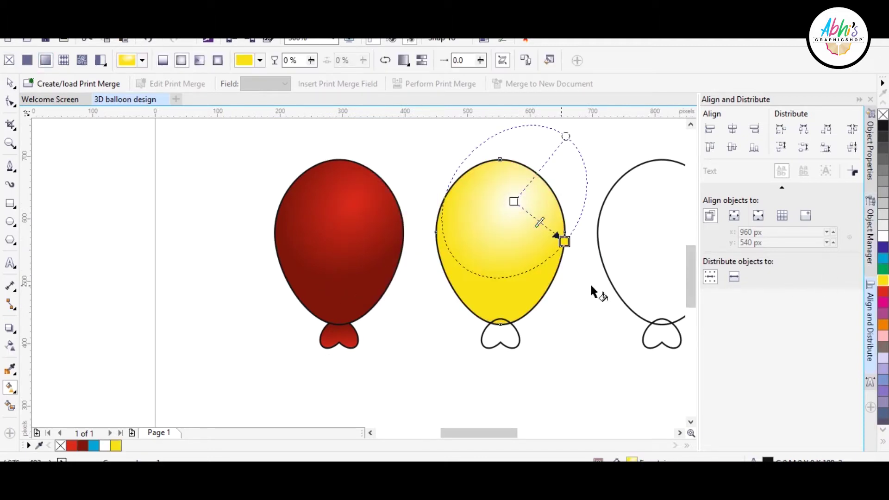
pyautogui.click(883, 258)
pyautogui.click(509, 260)
pyautogui.click(506, 330)
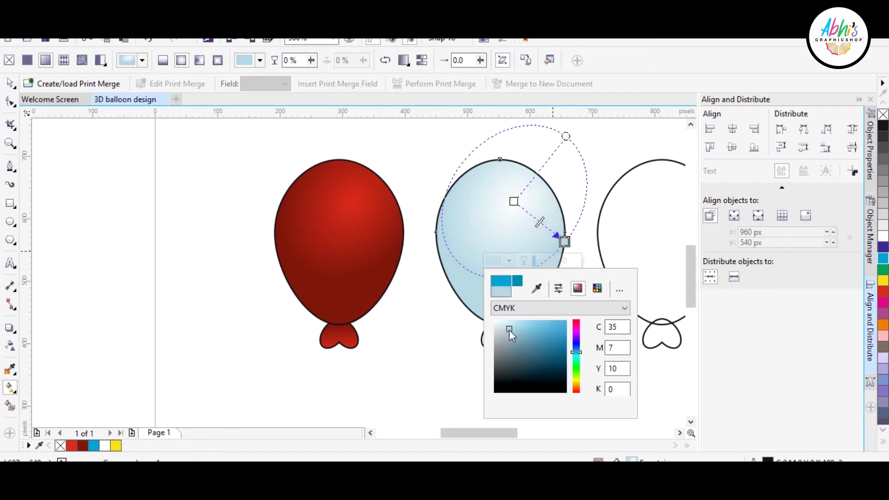
# - Copy the red knot's fill onto the second knot and recolour it light blue
pyautogui.hotkey('ctrl', 'shift', 'a')
pyautogui.click(457, 267)
pyautogui.click(339, 335)
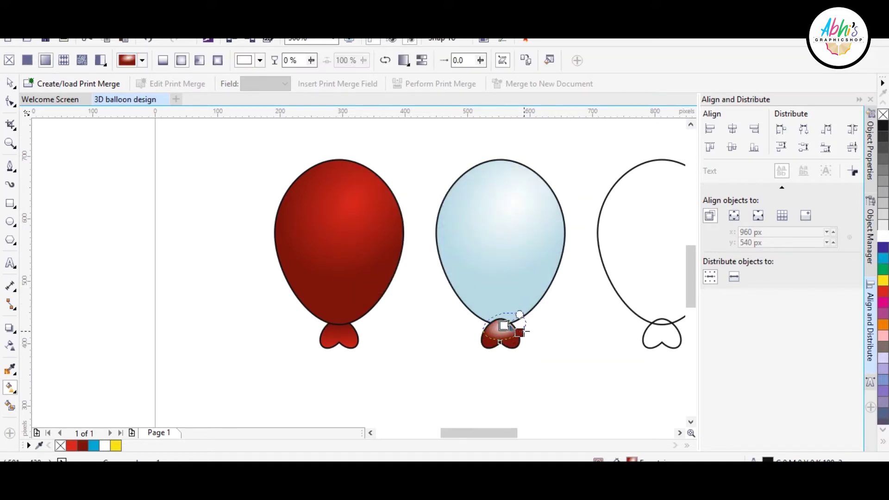
pyautogui.click(518, 333)
pyautogui.click(512, 231)
pyautogui.press('space')
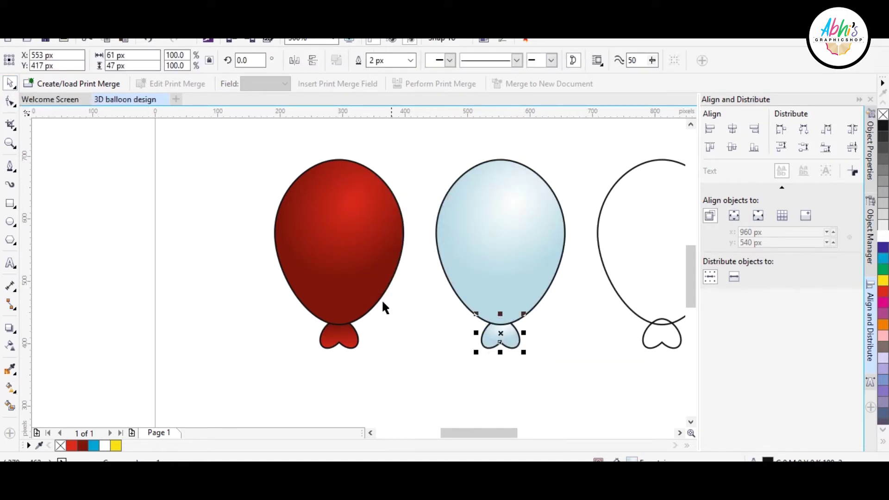
# - Give the third balloon a dark-blue gradient fill with a cyan highlight
pyautogui.click(511, 232)
pyautogui.press('g')
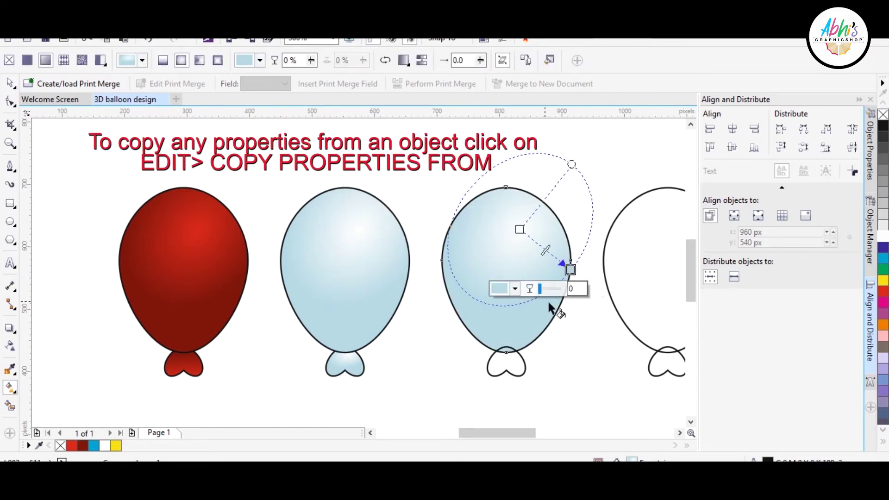
pyautogui.click(502, 288)
pyautogui.click(546, 417)
pyautogui.click(519, 231)
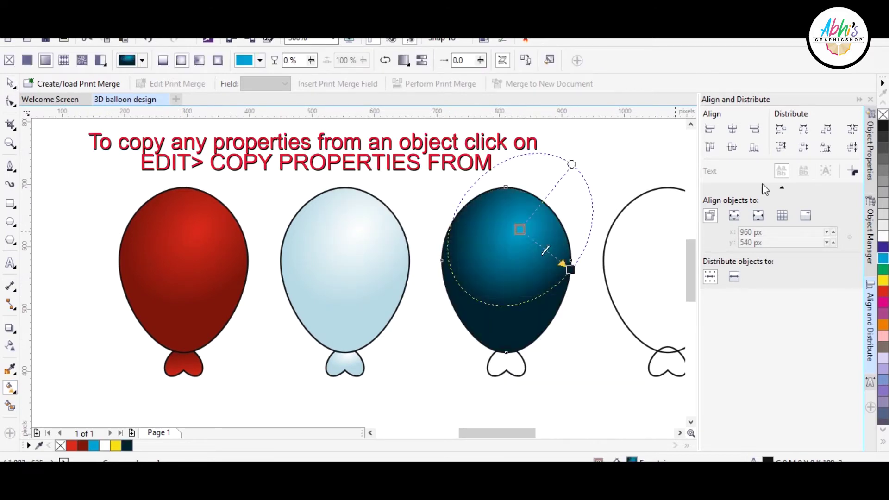
# - Copy the third balloon's dark gradient fill onto its knot
pyautogui.click(571, 261)
pyautogui.click(472, 242)
pyautogui.click(516, 347)
pyautogui.hotkey('ctrl', 'shift', 'a')
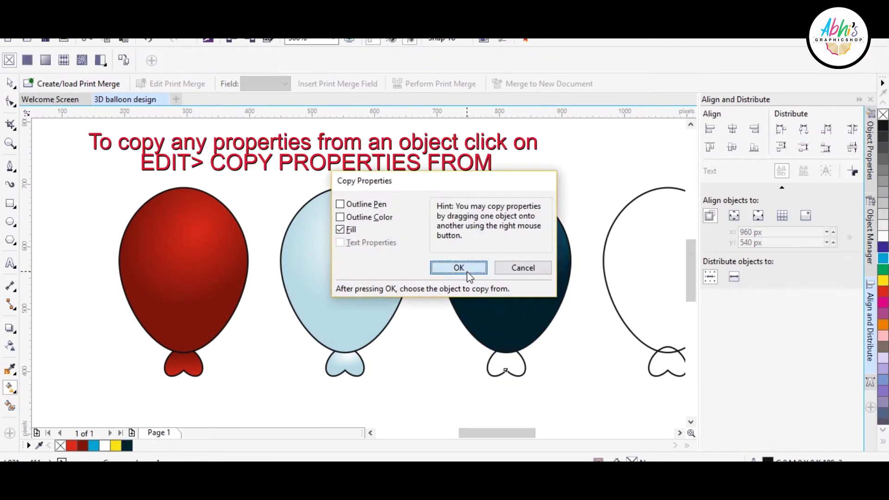
pyautogui.click(458, 268)
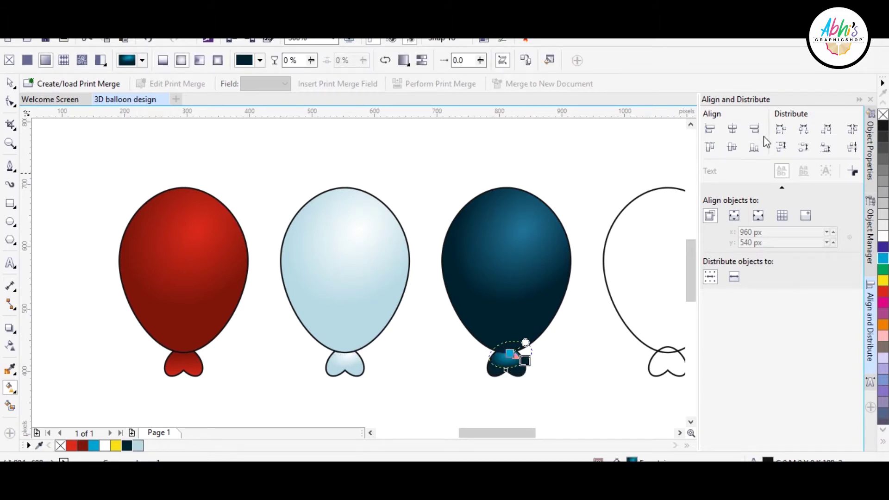
pyautogui.press('space')
# - Select the balloons and remove their outlines
pyautogui.click(506, 268)
pyautogui.keyDown('shift'); pyautogui.click(345, 212); pyautogui.keyUp('shift')
pyautogui.rightClick(60, 445)
pyautogui.hscroll(3, 511, 248)
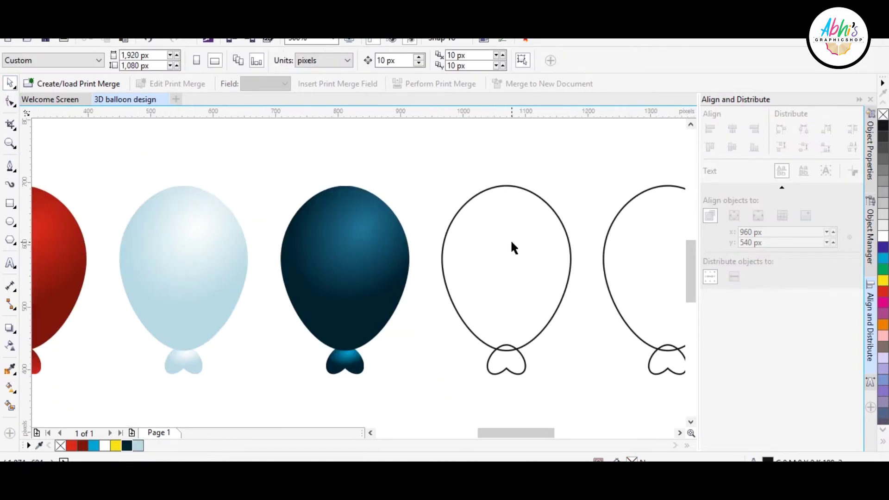
pyautogui.scroll(-3, 511, 248)
pyautogui.hotkey('ctrl', 'shift', 'a')
# - Copy the red fill onto the fifth balloon and the light-blue fill onto the fourth
pyautogui.moveTo(496, 242)
pyautogui.mouseDown()
pyautogui.moveTo(639, 338)
pyautogui.moveTo(492, 259)
pyautogui.mouseUp()
pyautogui.click(269, 257)
pyautogui.click(511, 250)
pyautogui.hotkey('ctrl', 'shift', 'a')
pyautogui.click(329, 251)
pyautogui.click(452, 309)
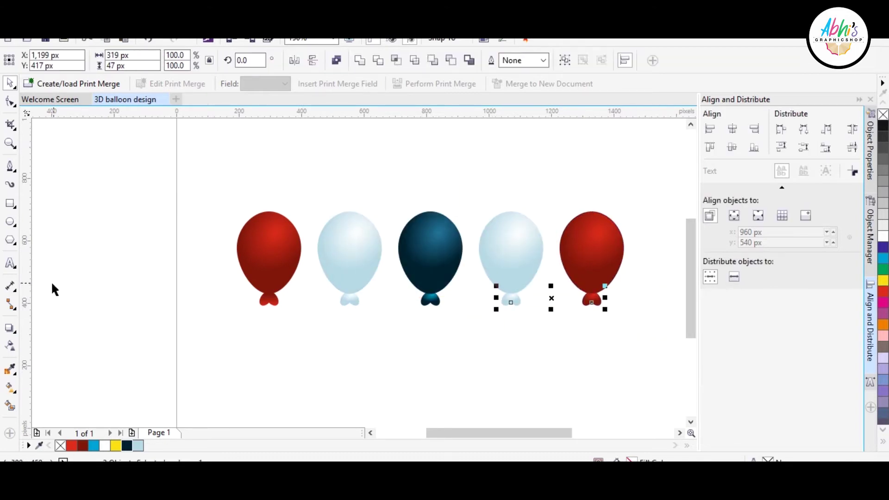
# - Draw a small circle left of the red balloon and duplicate it into a row
pyautogui.click(190, 229)
pyautogui.scroll(2, 189, 228)
pyautogui.click(9, 221)
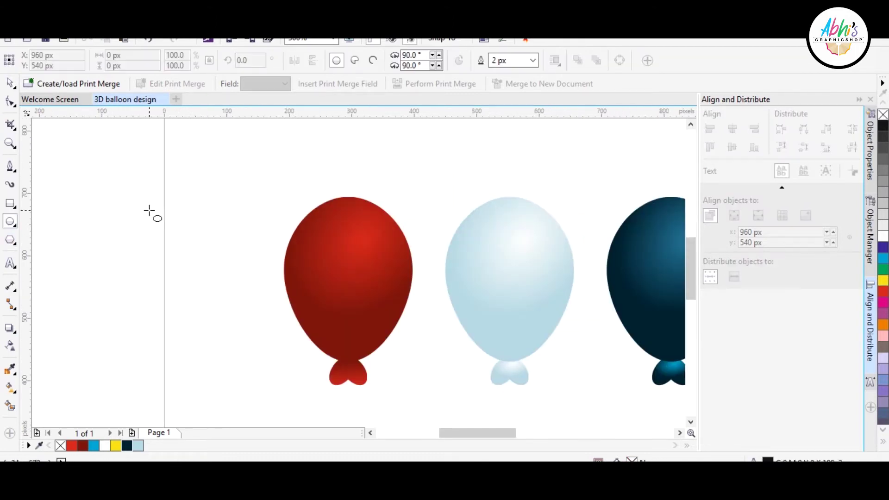
pyautogui.moveTo(202, 209)
pyautogui.mouseDown()
pyautogui.moveTo(212, 222)
pyautogui.moveTo(233, 221)
pyautogui.mouseUp()
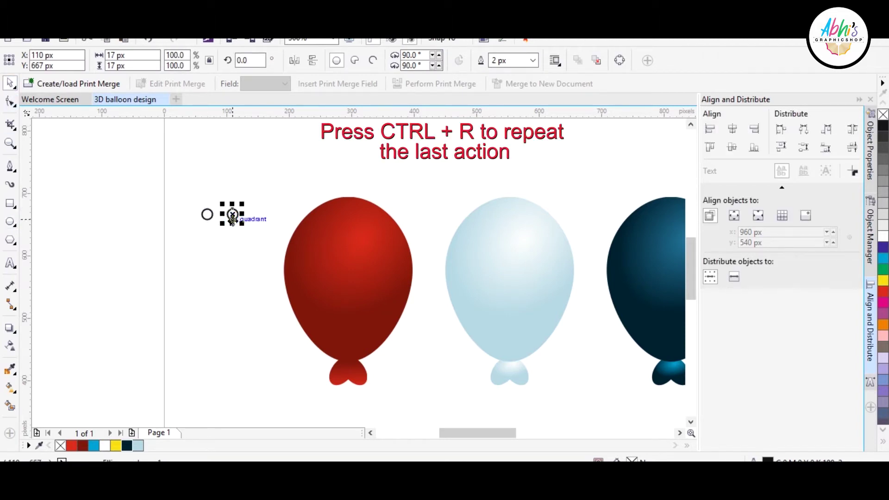
pyautogui.hotkey('ctrl', 'r')
pyautogui.hotkey('ctrl', 'r')
pyautogui.hotkey('ctrl', 'r')
pyautogui.hotkey('ctrl', 'z')
pyautogui.hotkey('ctrl', 'z')
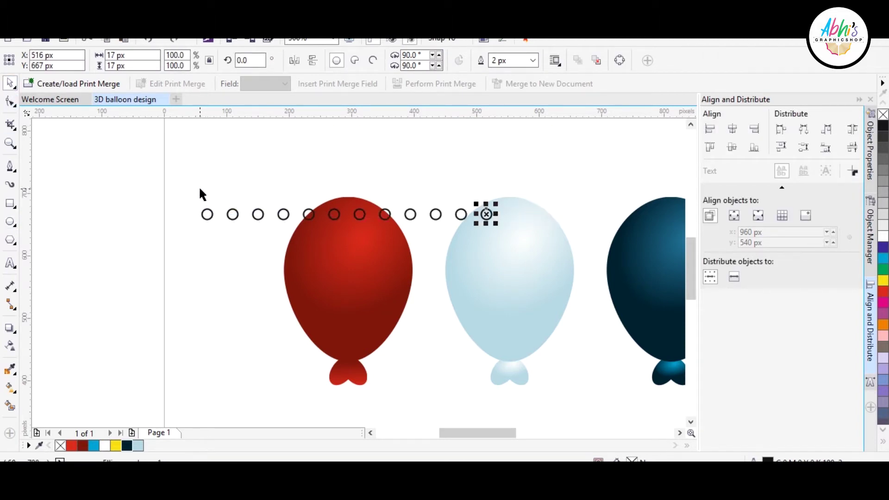
pyautogui.hotkey('ctrl', 'r')
pyautogui.hotkey('ctrl', 'r')
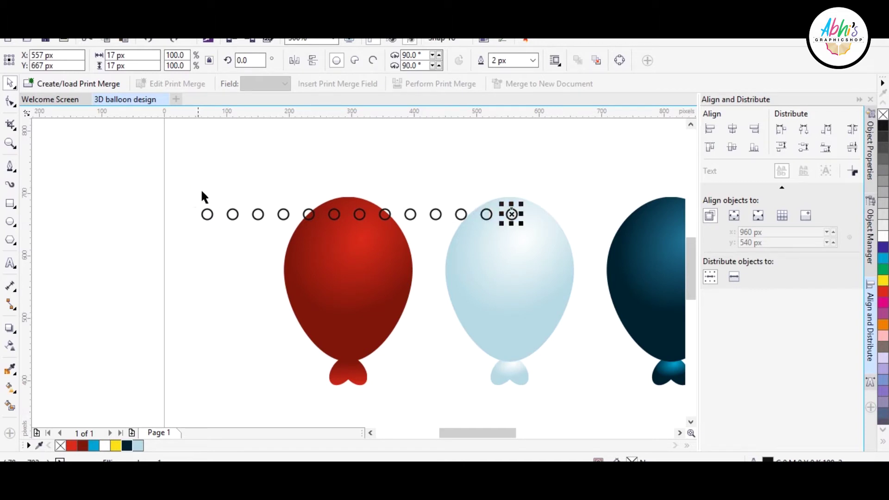
# - Fill the row of circles a deep golden yellow with no outlines
pyautogui.moveTo(152, 184); pyautogui.dragTo(563, 224)
pyautogui.click(882, 280)
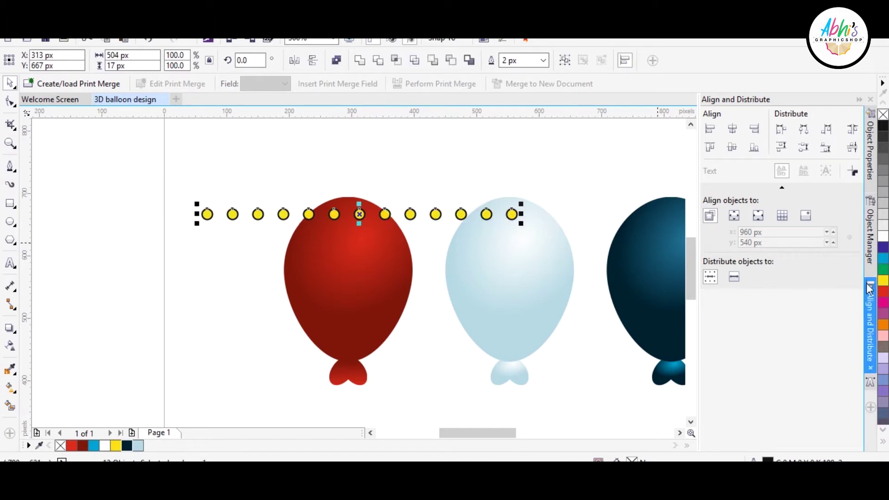
pyautogui.rightClick(883, 114)
pyautogui.scroll(2, 389, 218)
pyautogui.moveTo(385, 213); pyautogui.dragTo(394, 249)
pyautogui.hotkey('ctrl', 'z')
pyautogui.scroll(-3, 882, 410)
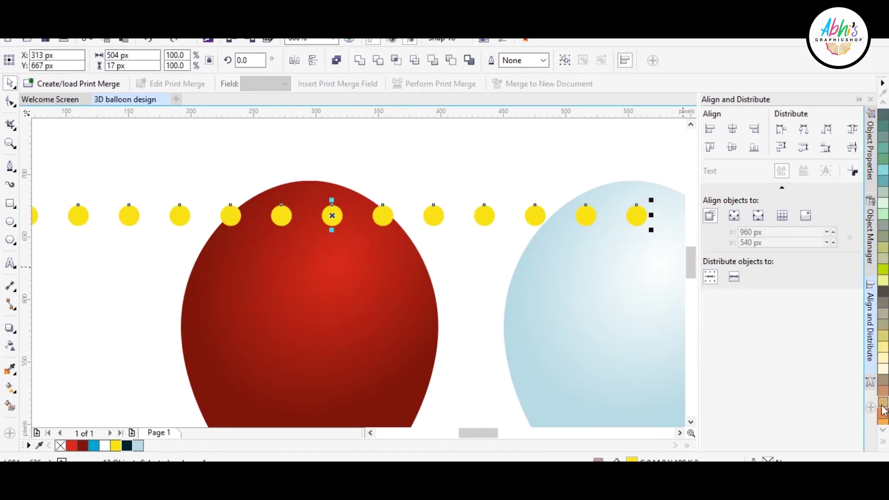
pyautogui.scroll(-2, 882, 410)
pyautogui.click(883, 379)
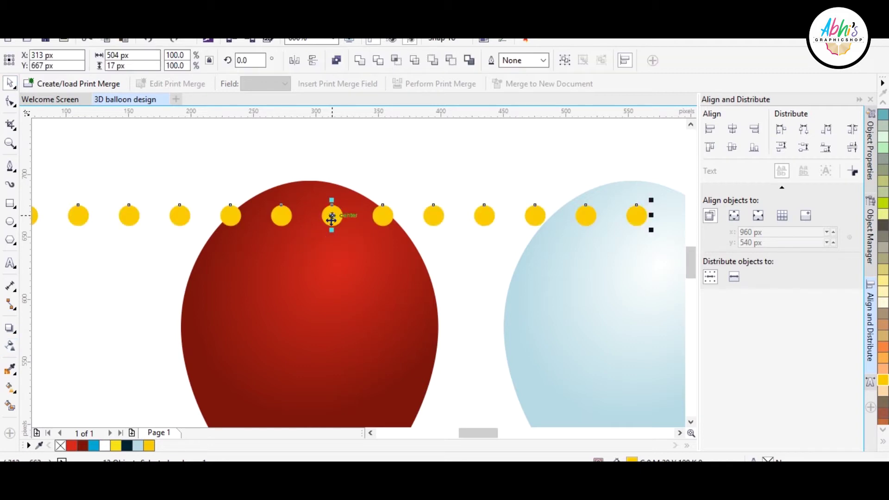
# - Duplicate the row staggered below, repeat into a grid, and group all the dots
pyautogui.moveTo(331, 215); pyautogui.dragTo(307, 249)
pyautogui.moveTo(228, 185); pyautogui.dragTo(445, 205)
pyautogui.scroll(3, 445, 205)
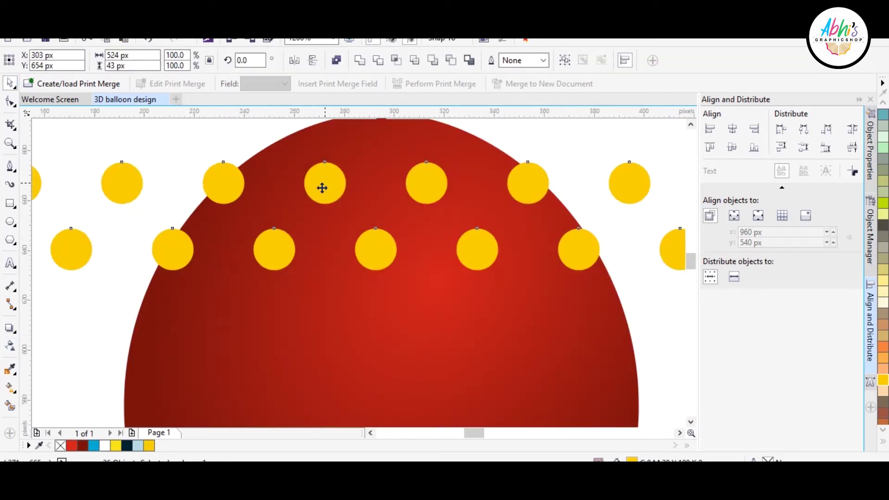
pyautogui.hotkey('ctrl', 'r')
pyautogui.hotkey('ctrl', 'r')
pyautogui.hotkey('ctrl', 'r')
pyautogui.scroll(-3, 357, 232)
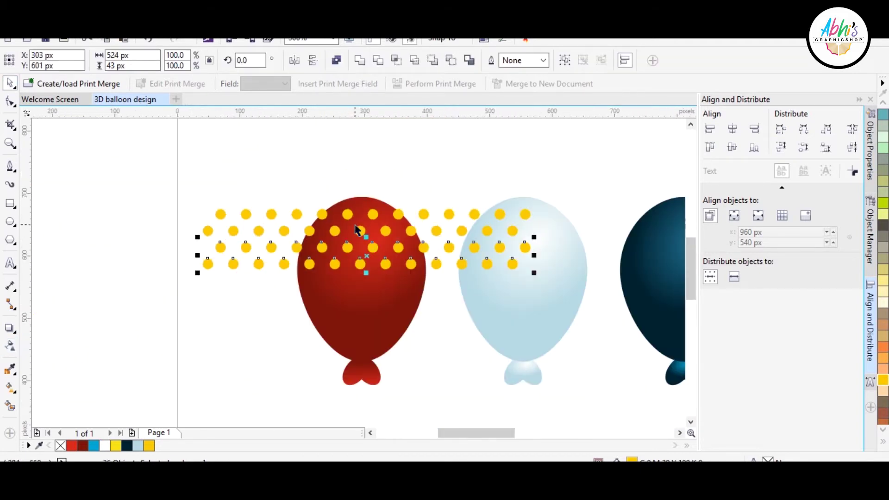
pyautogui.moveTo(481, 371)
pyautogui.mouseDown()
pyautogui.moveTo(242, 187)
pyautogui.moveTo(240, 226)
pyautogui.mouseUp()
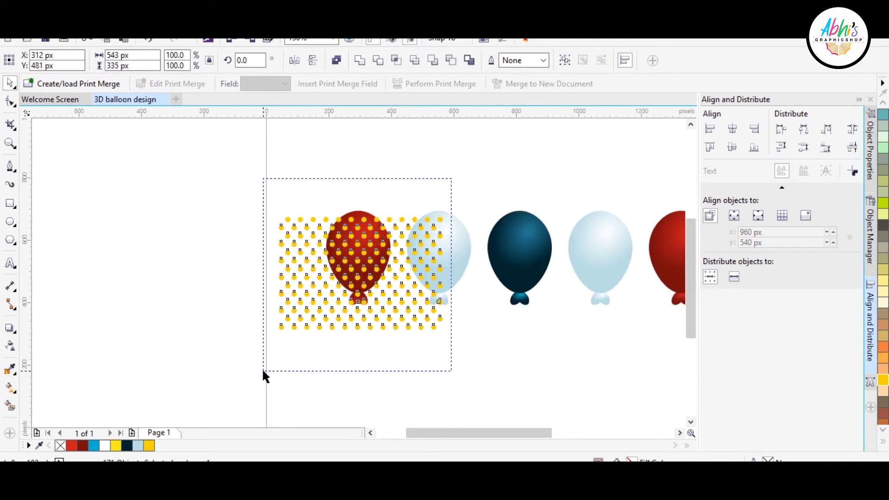
pyautogui.moveTo(264, 376); pyautogui.dragTo(263, 376)
pyautogui.hotkey('ctrl', 'g')
pyautogui.scroll(2, 363, 205)
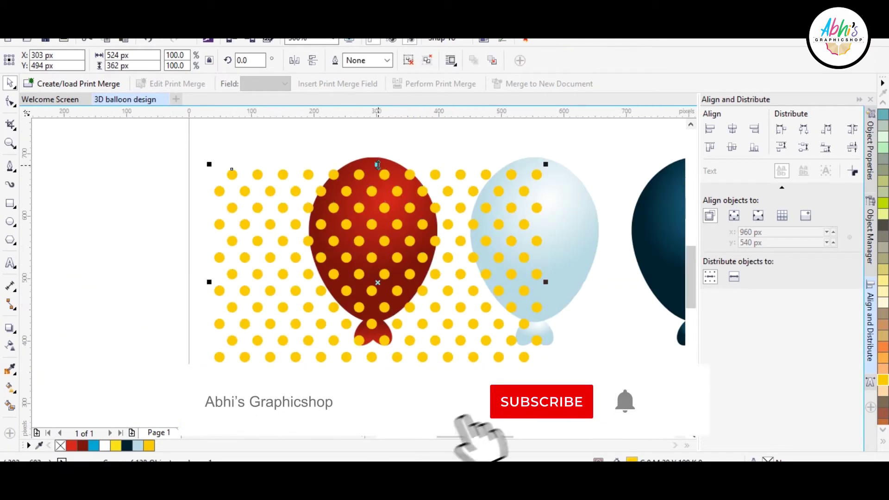
# - Select the dot grid and scale it slightly smaller around its centre
pyautogui.scroll(2, 544, 257)
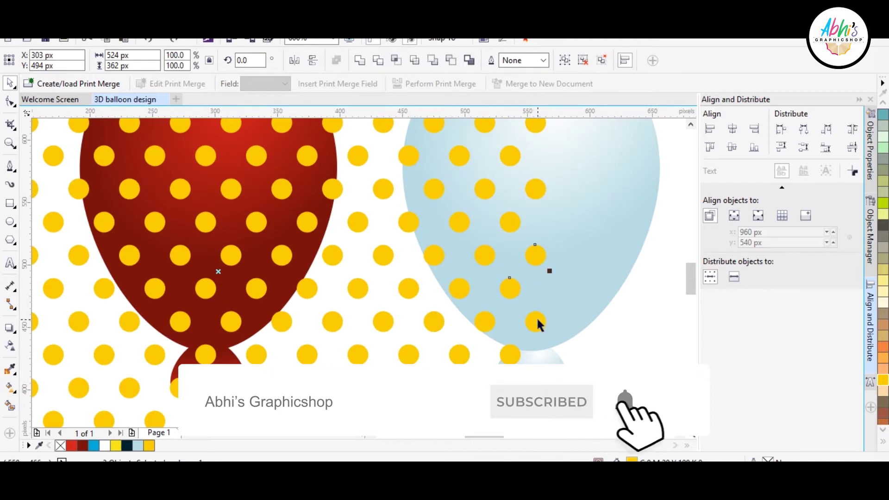
pyautogui.scroll(-1, 533, 306)
pyautogui.scroll(-1, 511, 334)
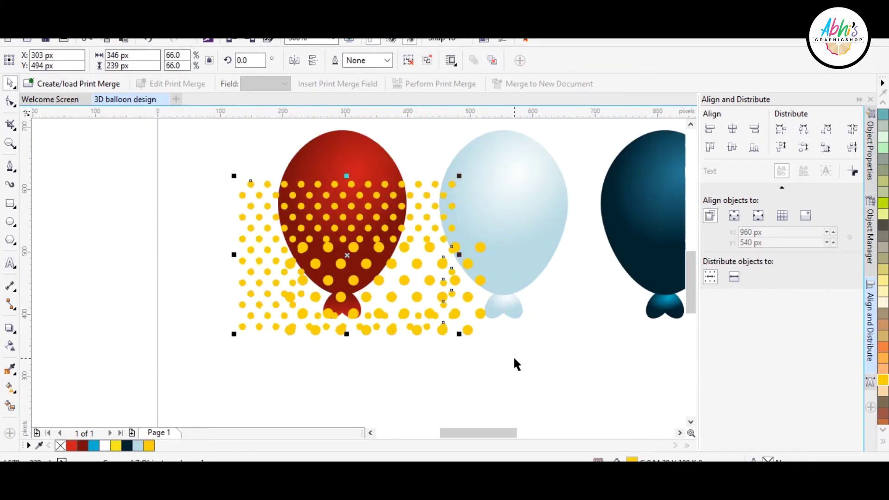
pyautogui.hotkey('ctrl', 'z')
pyautogui.moveTo(529, 406)
pyautogui.mouseDown()
pyautogui.moveTo(174, 143)
pyautogui.moveTo(157, 158)
pyautogui.mouseUp()
pyautogui.moveTo(550, 356); pyautogui.dragTo(326, 269)
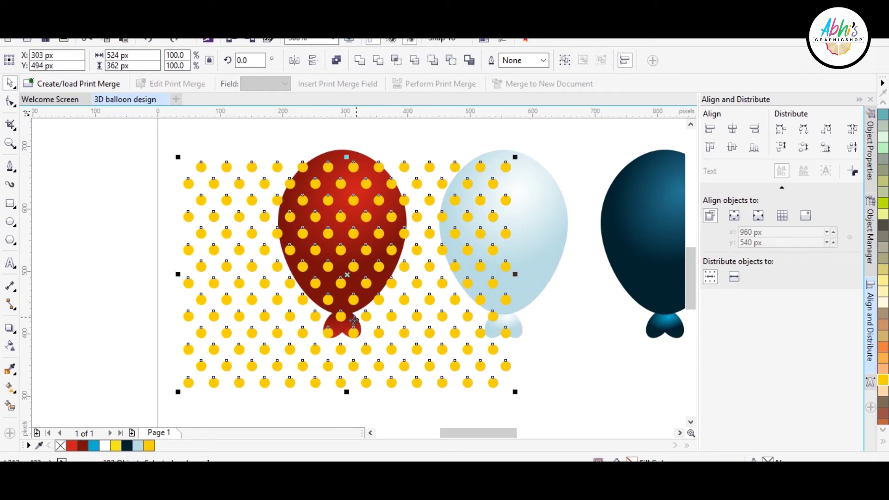
pyautogui.moveTo(516, 157); pyautogui.dragTo(454, 199)
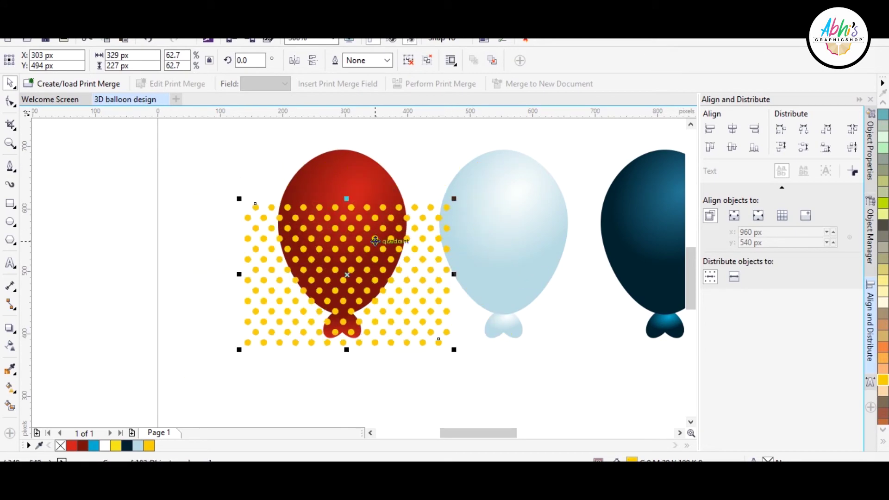
pyautogui.moveTo(372, 237); pyautogui.dragTo(371, 196)
pyautogui.moveTo(452, 153); pyautogui.dragTo(482, 133)
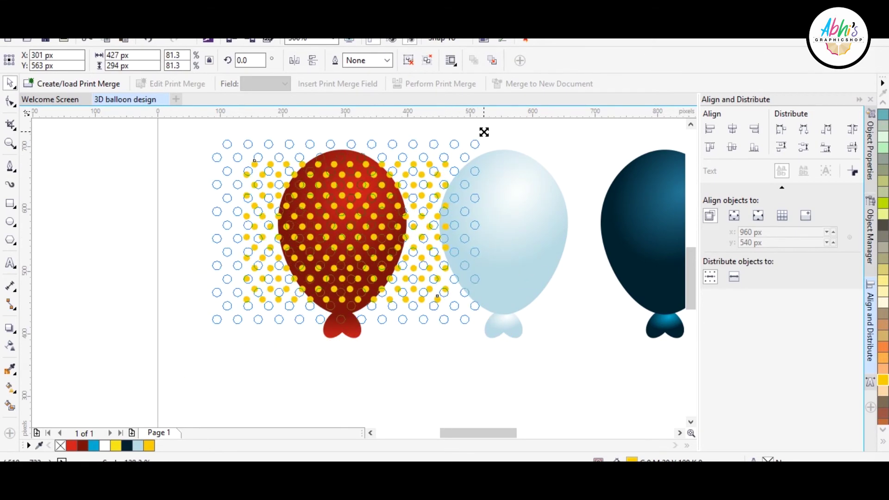
# - Move the dot grid left, off the red balloon, and deselect it
pyautogui.scroll(2, 313, 164)
pyautogui.scroll(-2, 345, 150)
pyautogui.press('Escape')
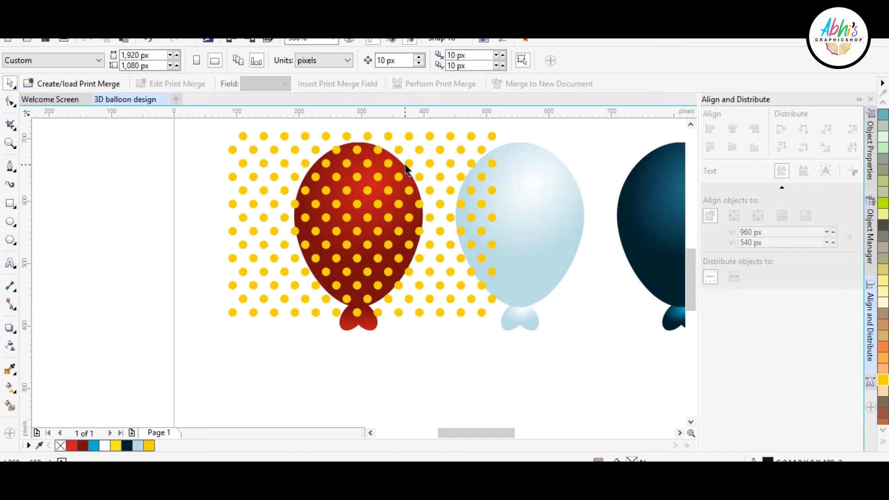
pyautogui.moveTo(405, 165); pyautogui.dragTo(199, 159)
pyautogui.scroll(-2, 437, 173)
pyautogui.press('Escape')
pyautogui.scroll(2, 373, 208)
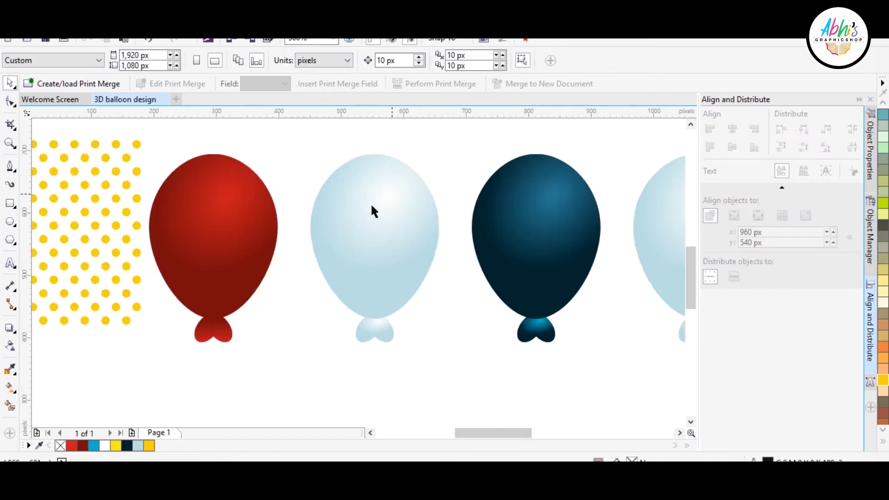
# - Draw a dark navy rectangle across the balloon's top with a narrower light-blue strip inside
pyautogui.click(10, 203)
pyautogui.scroll(2, 318, 195)
pyautogui.moveTo(317, 143); pyautogui.dragTo(564, 171)
pyautogui.scroll(2, 448, 136)
pyautogui.moveTo(420, 147); pyautogui.dragTo(419, 173)
pyautogui.click(140, 445)
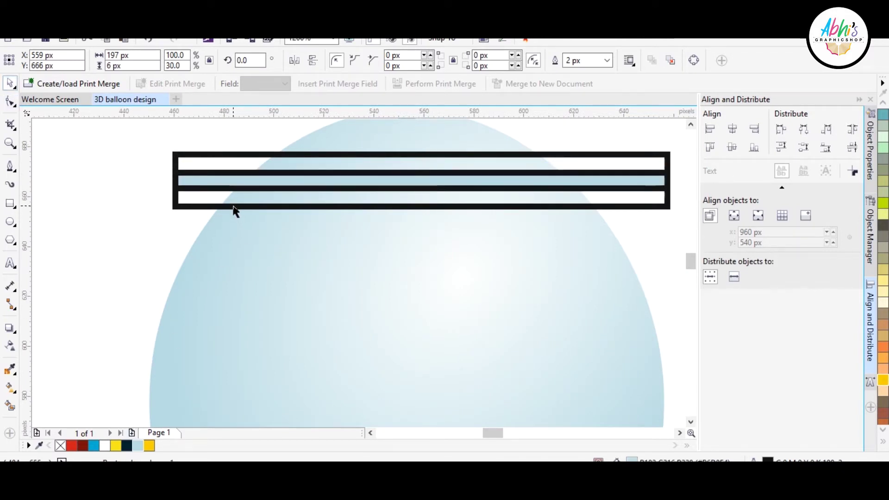
pyautogui.click(235, 206)
pyautogui.click(126, 446)
# - Make the navy rectangle semi-transparent, thin the light-blue centre strip to 1 px, and reduce the band's height
pyautogui.click(11, 346)
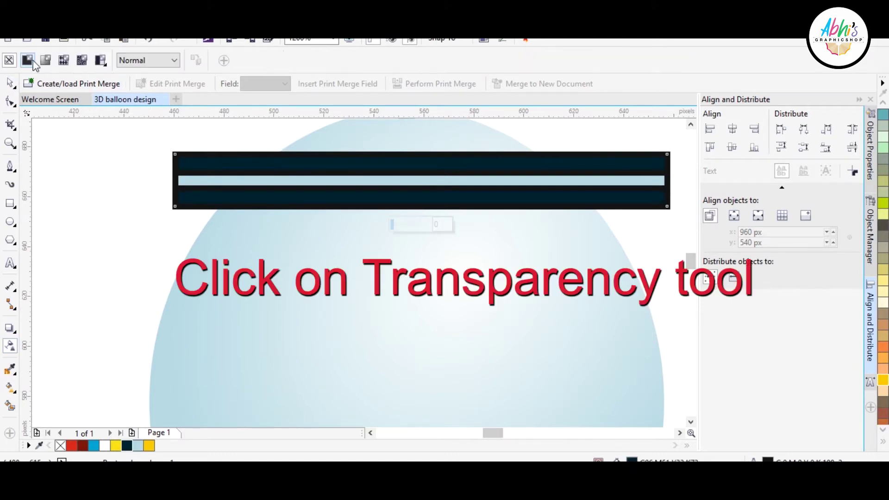
pyautogui.click(297, 165)
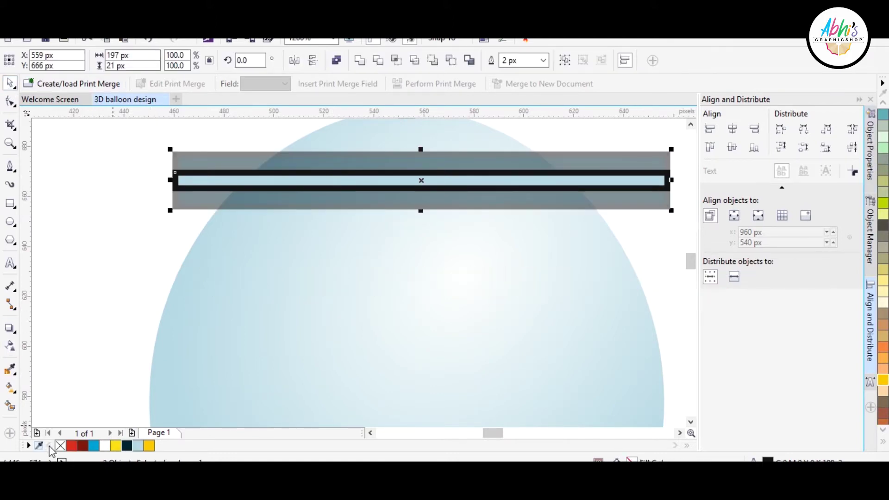
pyautogui.click(60, 397)
pyautogui.click(268, 180)
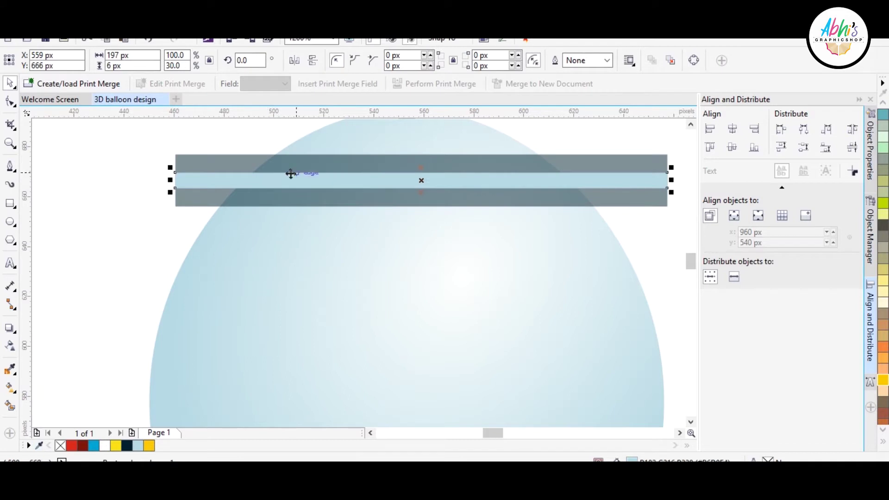
pyautogui.scroll(2, 421, 170)
pyautogui.moveTo(466, 178); pyautogui.dragTo(467, 236)
pyautogui.scroll(-1, 384, 206)
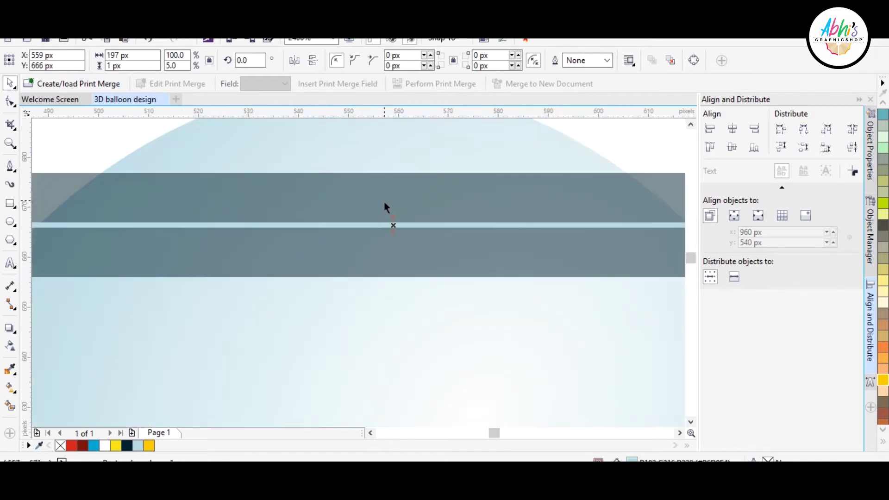
pyautogui.moveTo(393, 166)
pyautogui.mouseDown()
pyautogui.moveTo(393, 185)
pyautogui.moveTo(386, 180)
pyautogui.mouseUp()
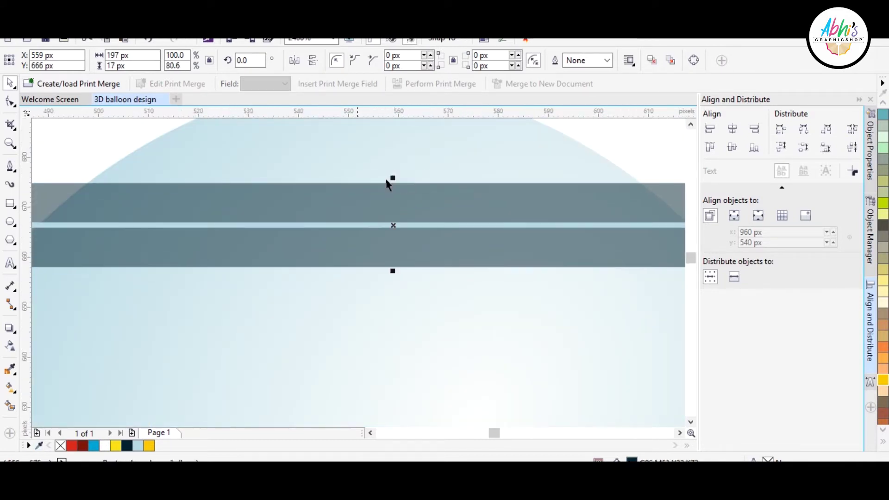
# - Give the dark strips a vertically enlarged elliptical fountain fill
pyautogui.click(10, 387)
pyautogui.moveTo(97, 220); pyautogui.dragTo(590, 220)
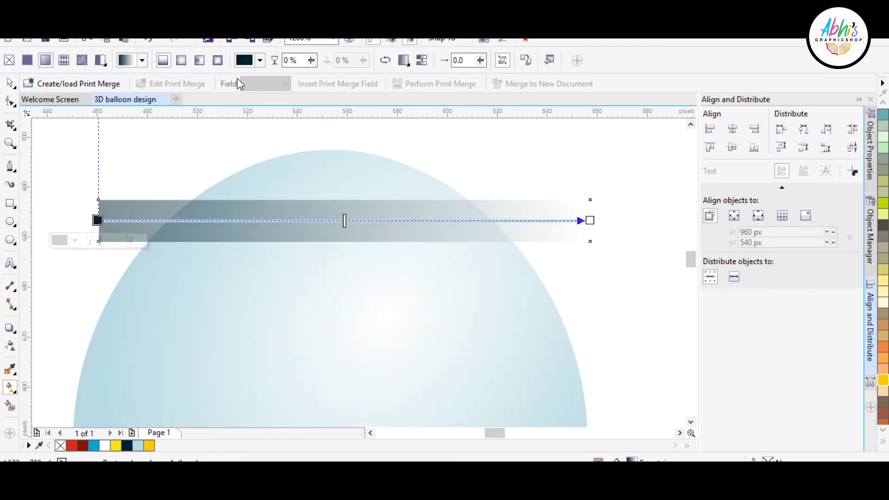
pyautogui.click(182, 61)
pyautogui.moveTo(351, 160); pyautogui.dragTo(352, 147)
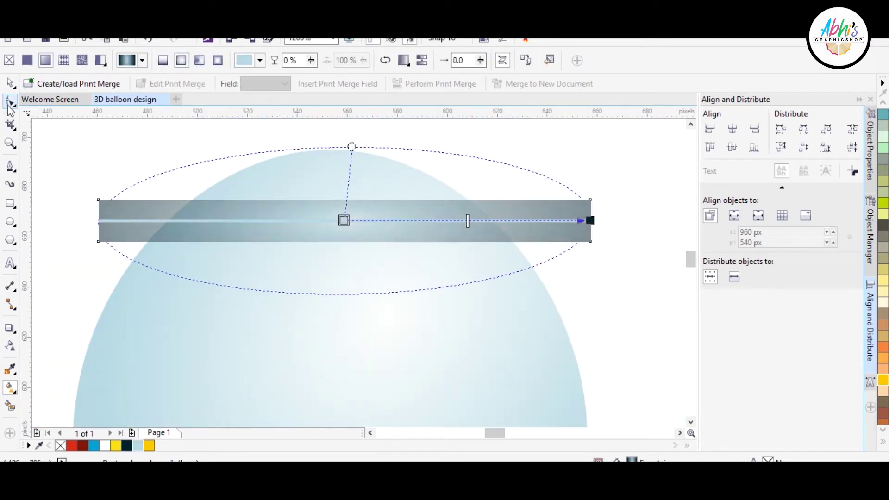
pyautogui.click(10, 83)
pyautogui.scroll(-1, 348, 166)
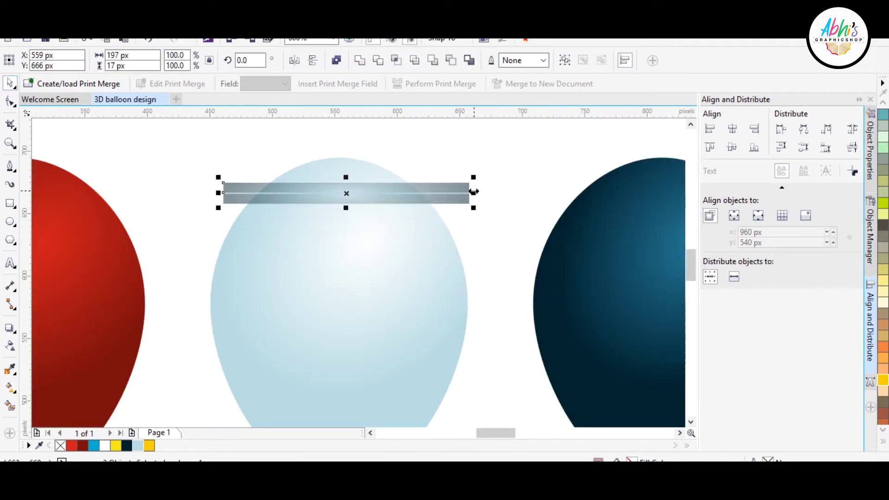
# - Widen the grey gradient strip across the balloon and make it much thinner
pyautogui.moveTo(473, 191); pyautogui.dragTo(581, 192)
pyautogui.scroll(1, 343, 183)
pyautogui.scroll(2, 357, 174)
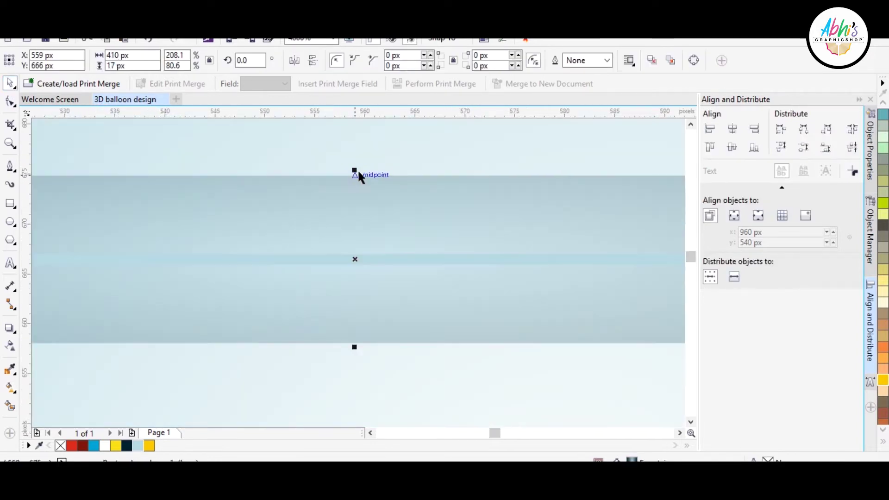
pyautogui.moveTo(357, 174)
pyautogui.mouseDown()
pyautogui.moveTo(341, 261)
pyautogui.moveTo(589, 234)
pyautogui.mouseUp()
pyautogui.scroll(-2, 341, 260)
pyautogui.click(12, 392)
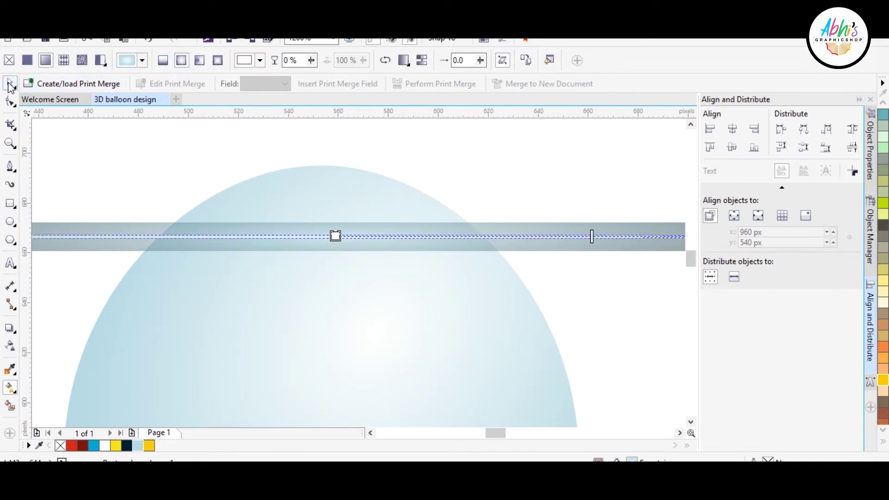
# - Duplicate the strip just below it and repeat the copy to stack more strips
pyautogui.moveTo(387, 214)
pyautogui.mouseDown()
pyautogui.moveTo(314, 166)
pyautogui.moveTo(316, 185)
pyautogui.mouseUp()
pyautogui.hotkey('ctrl', 'r')
pyautogui.hotkey('ctrl', 'r')
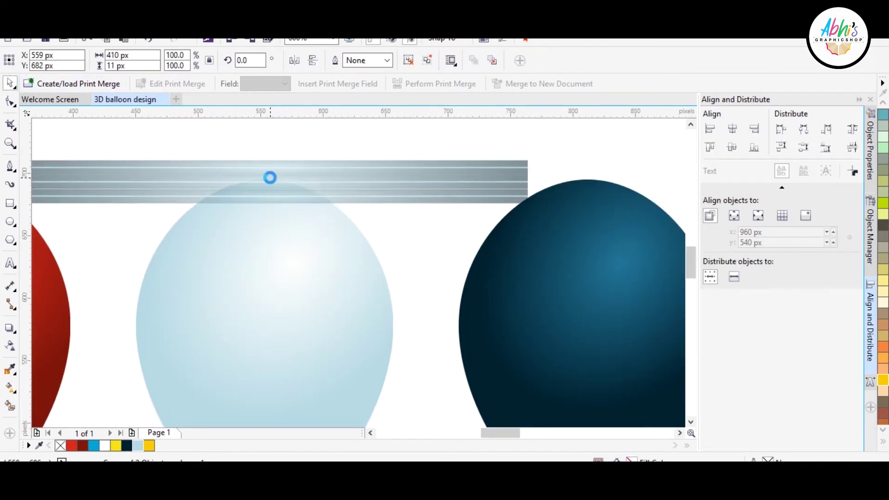
pyautogui.hotkey('ctrl', 'r')
pyautogui.hotkey('ctrl', 'r')
pyautogui.hotkey('ctrl', 'r')
pyautogui.scroll(-1, 268, 175)
pyautogui.hotkey('ctrl', 'r')
pyautogui.hotkey('ctrl', 'r')
pyautogui.hotkey('ctrl', 'r')
# - Select all 15 stacked strips together
pyautogui.click(299, 385)
pyautogui.scroll(3, 403, 182)
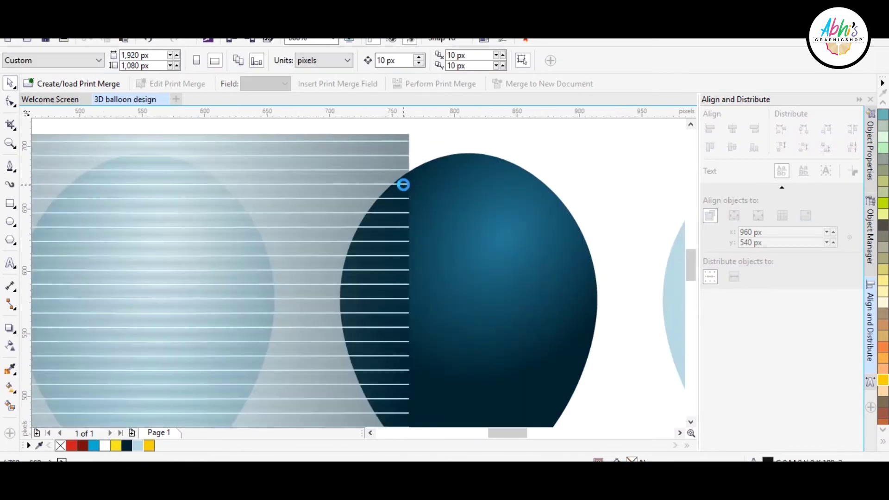
pyautogui.scroll(2, 406, 205)
pyautogui.scroll(-1, 393, 301)
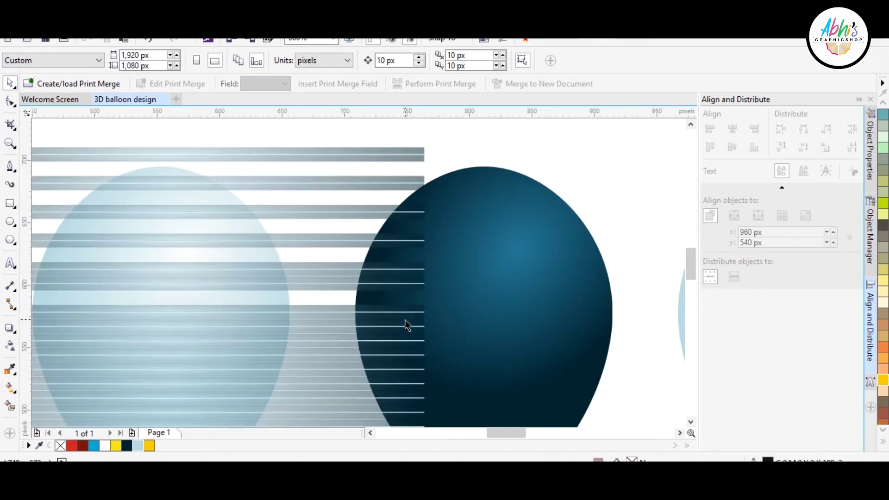
pyautogui.click(408, 320)
pyautogui.press('Escape')
pyautogui.scroll(-2, 403, 371)
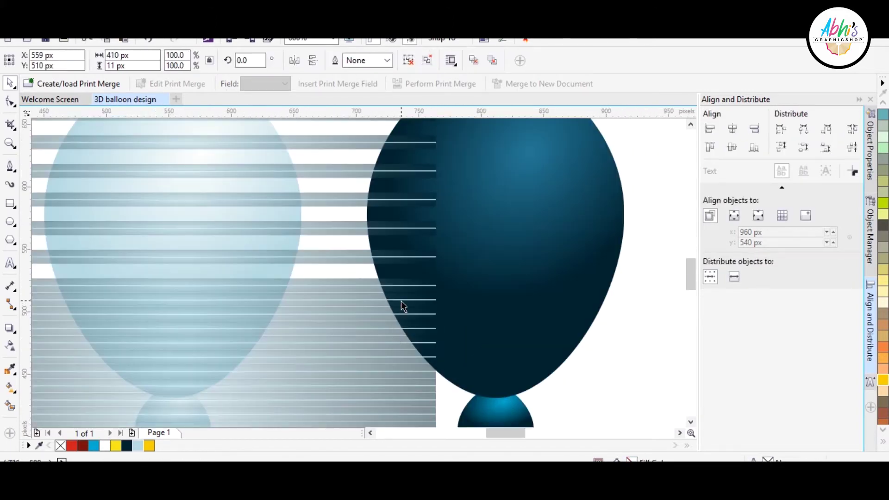
pyautogui.click(364, 391)
pyautogui.scroll(-2, 371, 351)
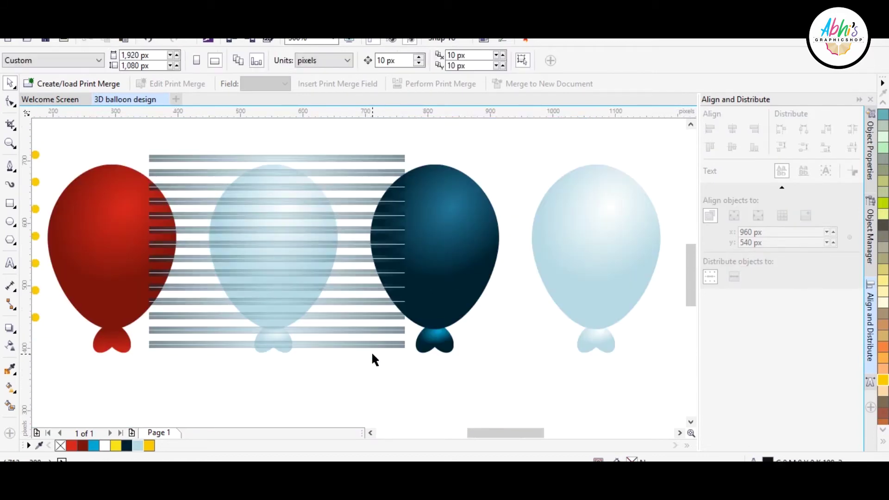
pyautogui.moveTo(416, 368); pyautogui.dragTo(222, 148)
# - Move the stripe stack up off the balloons
pyautogui.hotkey('ctrl', 'f')
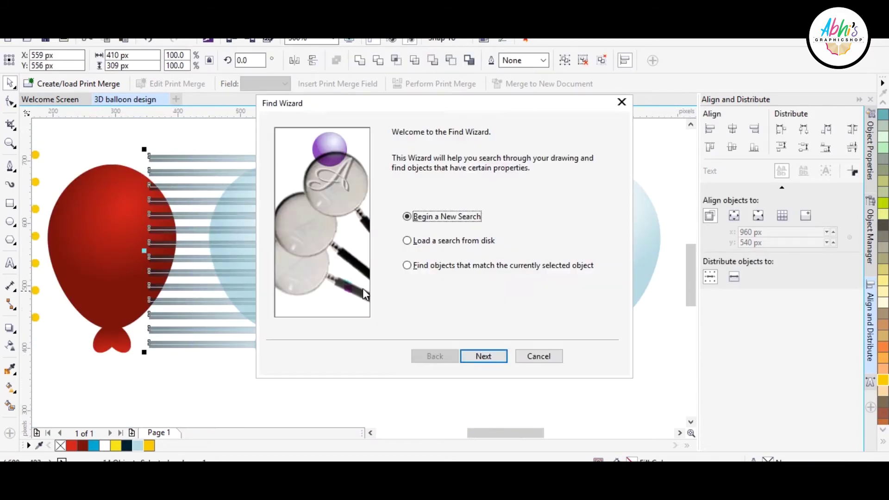
pyautogui.click(537, 355)
pyautogui.moveTo(353, 297); pyautogui.dragTo(354, 178)
pyautogui.scroll(2, 472, 196)
pyautogui.scroll(2, 473, 193)
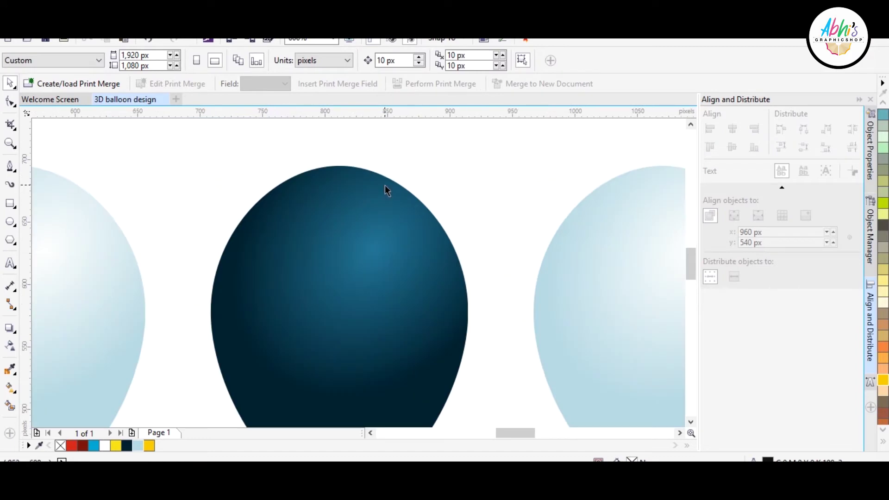
pyautogui.scroll(-2, 379, 175)
# - Draw a thin rectangle above the dark balloon and convert it to curves
pyautogui.click(10, 203)
pyautogui.moveTo(268, 161); pyautogui.dragTo(489, 168)
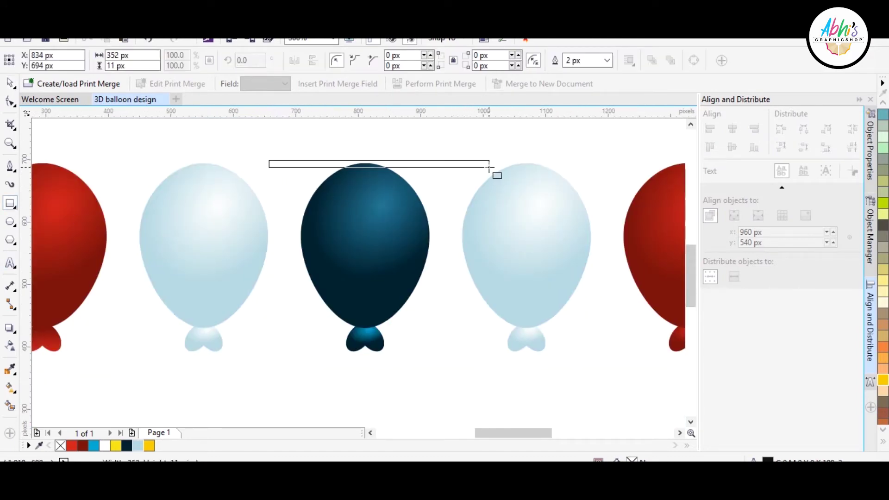
pyautogui.scroll(2, 493, 168)
pyautogui.rightClick(462, 162)
pyautogui.click(523, 175)
pyautogui.press('F10')
pyautogui.scroll(2, 543, 174)
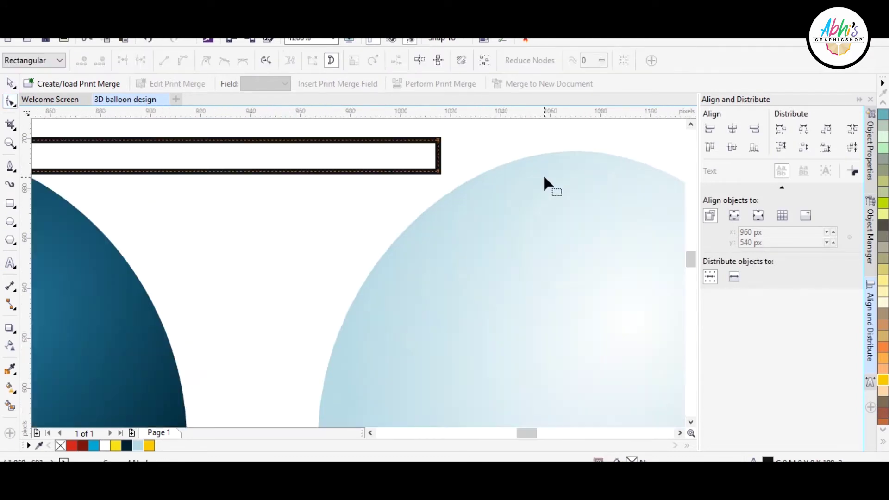
pyautogui.scroll(2, 430, 144)
pyautogui.moveTo(421, 134); pyautogui.dragTo(422, 193)
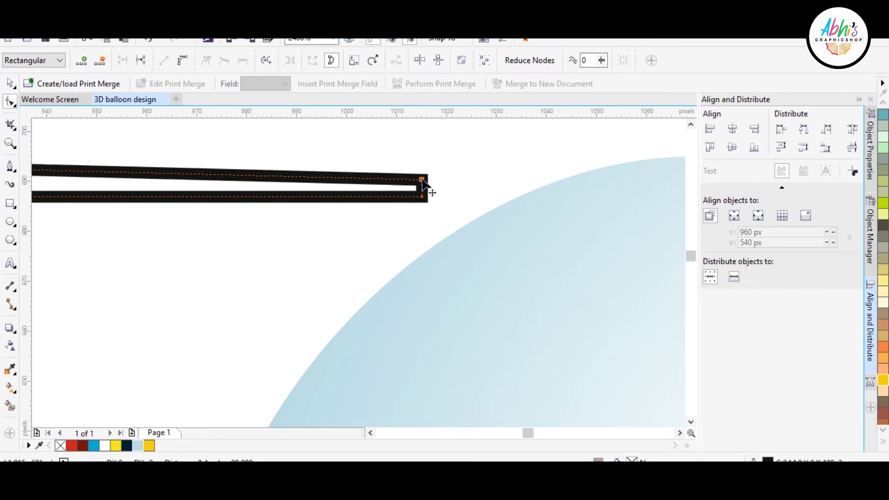
pyautogui.scroll(-4, 537, 153)
pyautogui.hotkey('ctrl', 'z')
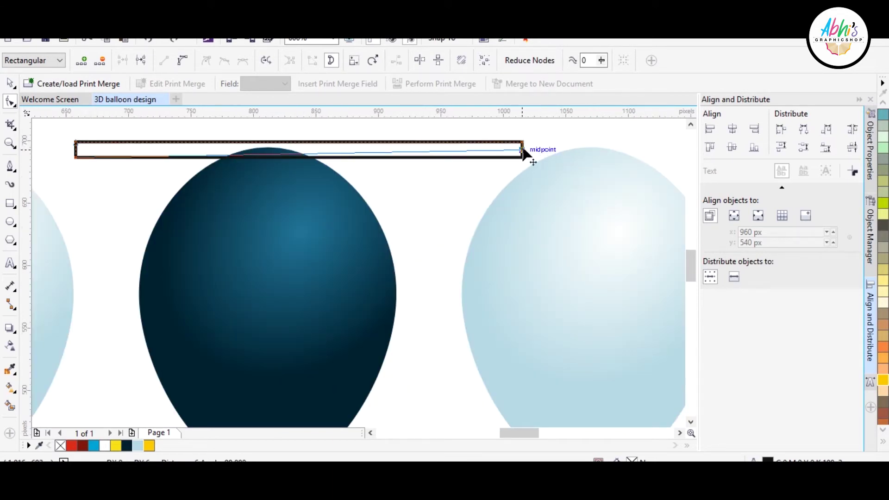
# - Fill the bar with a custom light-blue colour and remove its outline
pyautogui.scroll(2, 525, 154)
pyautogui.scroll(-4, 527, 139)
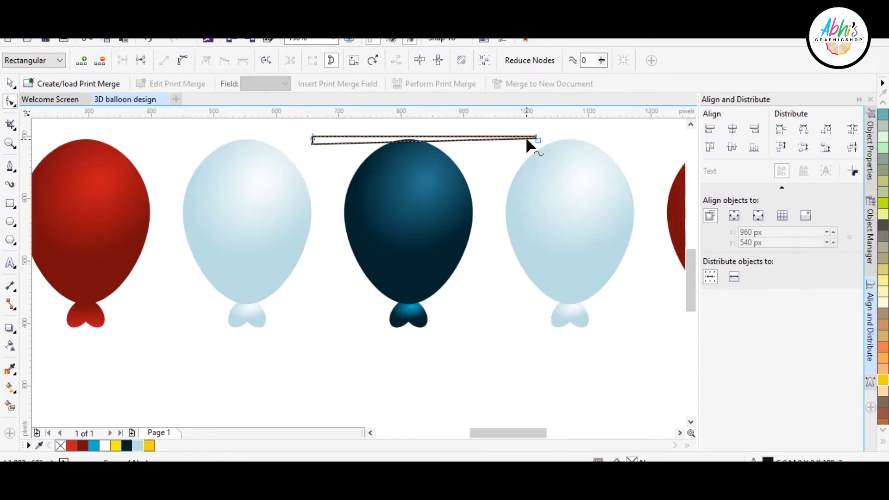
pyautogui.click(137, 446)
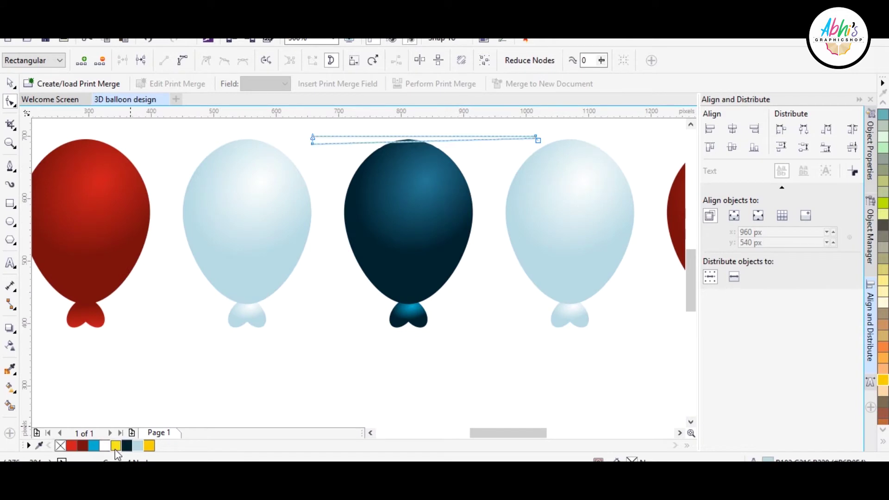
pyautogui.rightClick(60, 446)
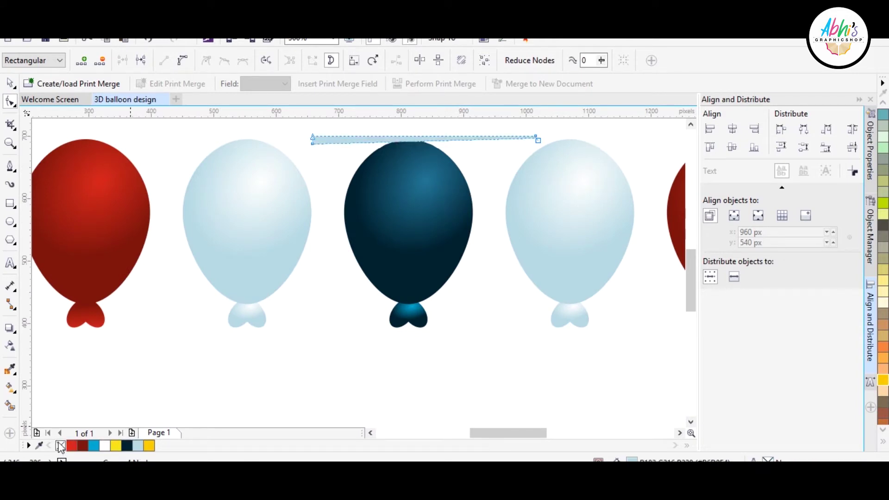
pyautogui.click(94, 446)
pyautogui.hotkey('shift', 'F11')
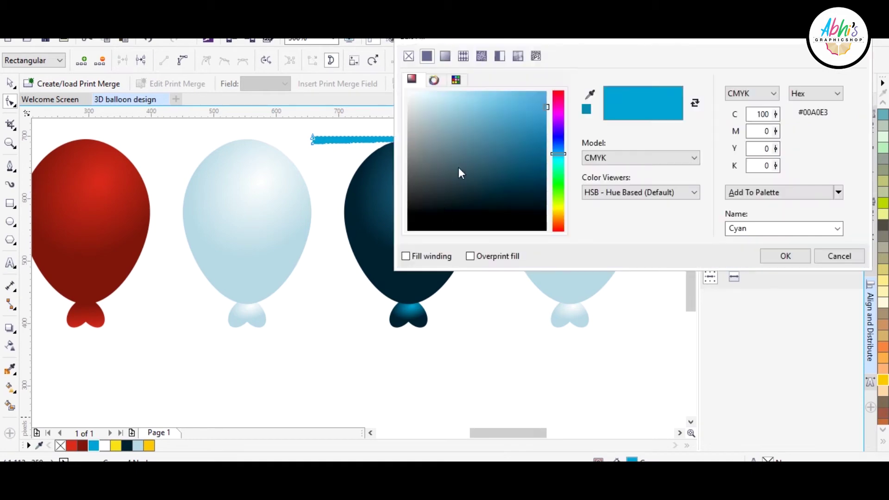
pyautogui.click(783, 254)
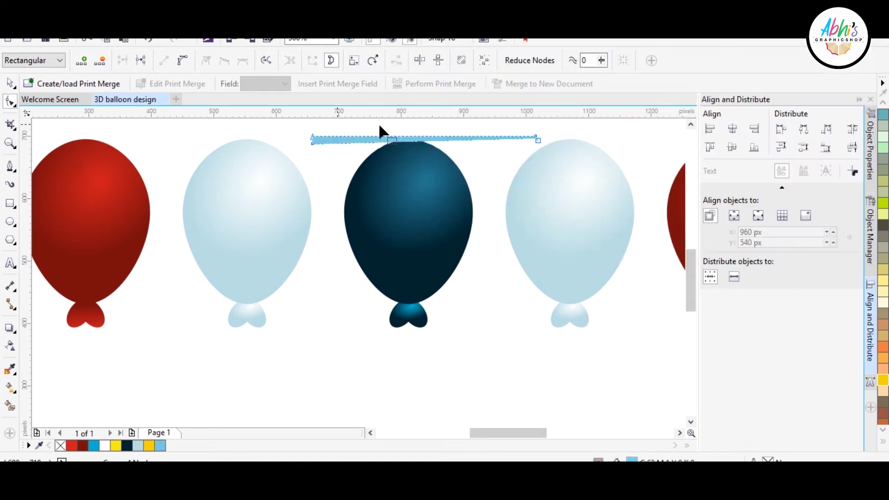
pyautogui.click(10, 82)
pyautogui.scroll(3, 523, 140)
# - Move the bar's rotation centre to its right tip and rotate a copy about it
pyautogui.scroll(-1, 531, 141)
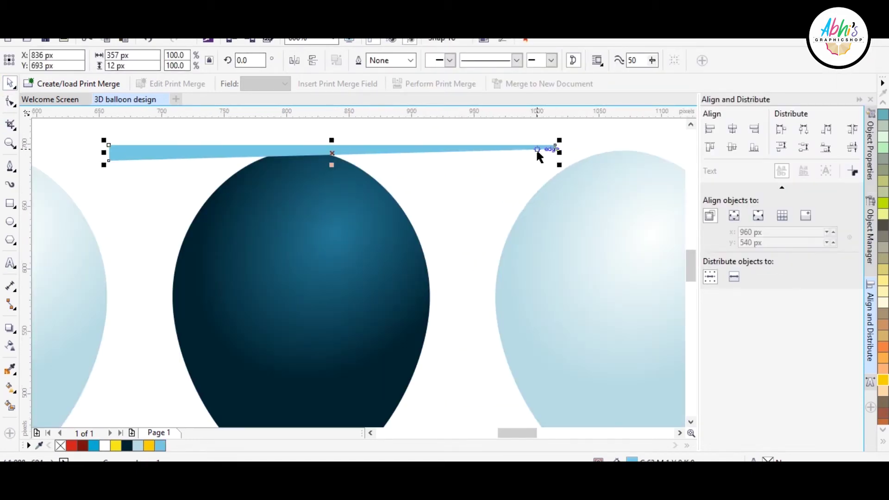
pyautogui.click(537, 146)
pyautogui.moveTo(102, 165); pyautogui.dragTo(115, 182)
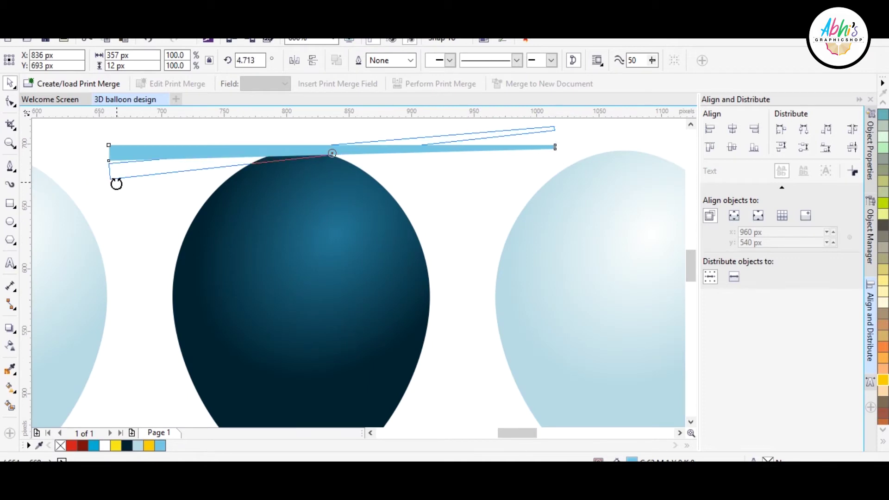
pyautogui.moveTo(332, 153); pyautogui.dragTo(454, 151)
pyautogui.moveTo(99, 164); pyautogui.dragTo(115, 184)
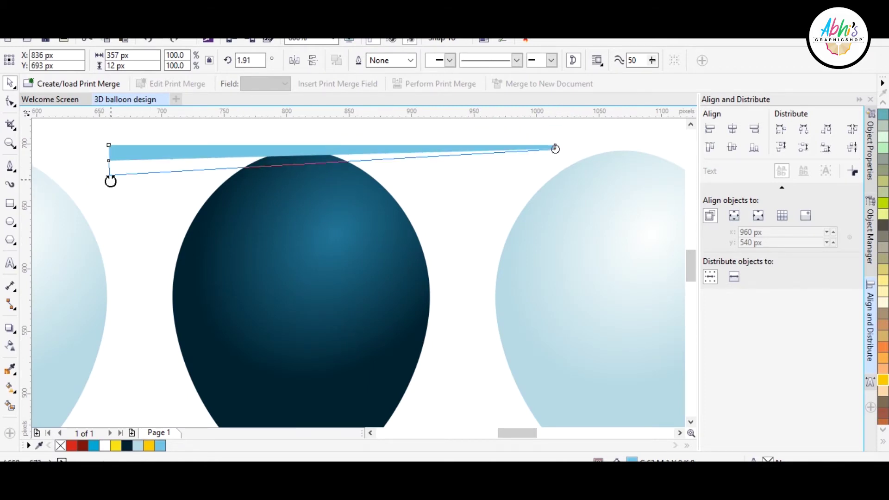
pyautogui.hotkey('ctrl', 'r')
pyautogui.hotkey('ctrl', 'r')
pyautogui.hotkey('ctrl', 'r')
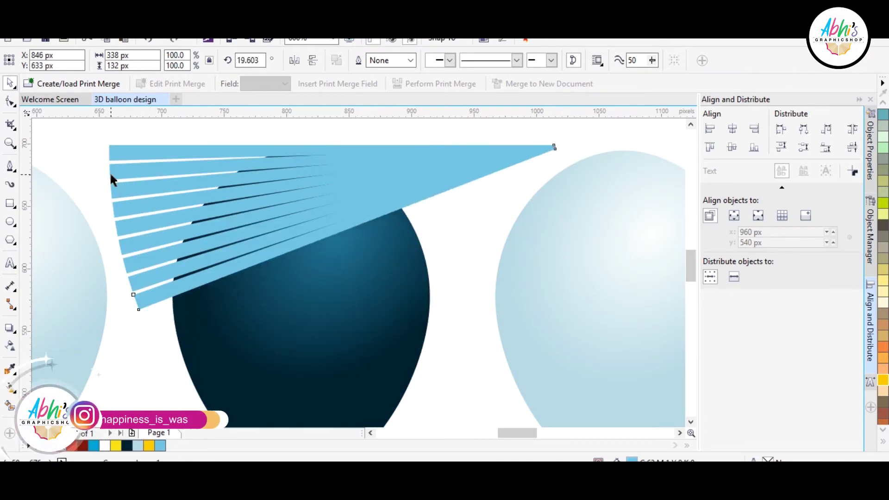
pyautogui.hotkey('ctrl', 'z')
pyautogui.hotkey('ctrl', 'z')
pyautogui.hotkey('ctrl', 'z')
# - Repeat rotated copies to build the fan, then combine all the bars into one shape
pyautogui.moveTo(104, 173); pyautogui.dragTo(115, 192)
pyautogui.hotkey('ctrl', 'r')
pyautogui.hotkey('ctrl', 'r')
pyautogui.hotkey('ctrl', 'r')
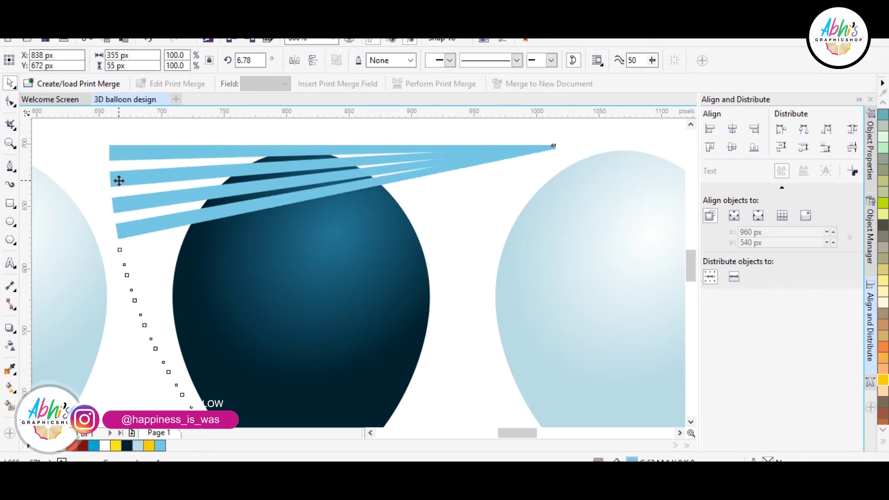
pyautogui.hotkey('ctrl', 'r')
pyautogui.hotkey('ctrl', 'r')
pyautogui.hotkey('ctrl', 'r')
pyautogui.scroll(-2, 117, 167)
pyautogui.moveTo(291, 149)
pyautogui.mouseDown()
pyautogui.moveTo(162, 396)
pyautogui.moveTo(140, 354)
pyautogui.mouseUp()
pyautogui.scroll(-1, 161, 390)
pyautogui.hotkey('ctrl', 'l')
pyautogui.moveTo(276, 192)
pyautogui.mouseDown()
pyautogui.moveTo(254, 185)
pyautogui.moveTo(261, 181)
pyautogui.mouseUp()
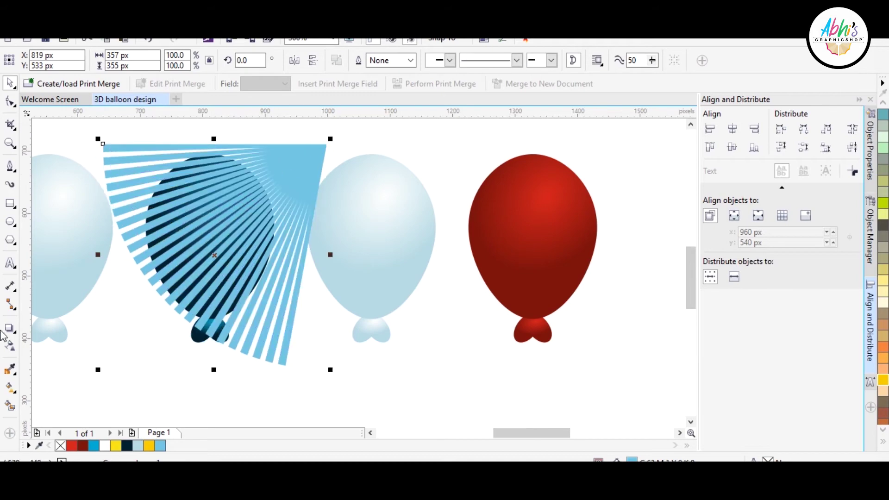
# - Warp the fan with an envelope, pulling its right corners to a point and sagging the bottom edge
pyautogui.click(10, 327)
pyautogui.click(79, 383)
pyautogui.moveTo(324, 254); pyautogui.dragTo(278, 234)
pyautogui.scroll(1, 277, 233)
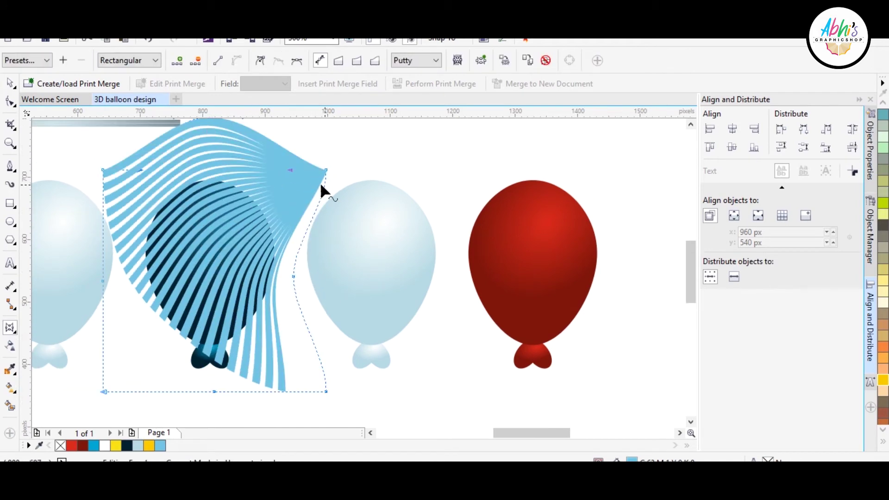
pyautogui.moveTo(326, 170); pyautogui.dragTo(368, 225)
pyautogui.moveTo(327, 392); pyautogui.dragTo(278, 390)
pyautogui.moveTo(290, 278); pyautogui.dragTo(293, 276)
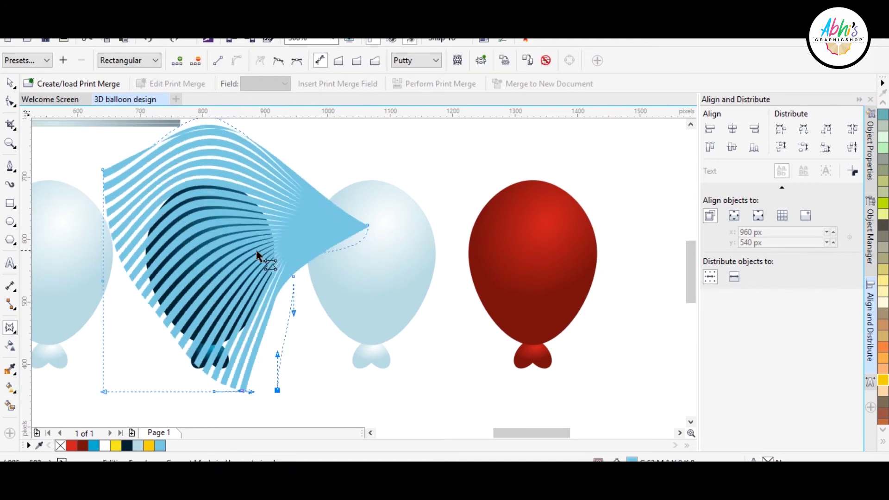
pyautogui.moveTo(278, 390); pyautogui.dragTo(339, 395)
pyautogui.moveTo(214, 392); pyautogui.dragTo(198, 416)
pyautogui.moveTo(103, 392); pyautogui.dragTo(71, 401)
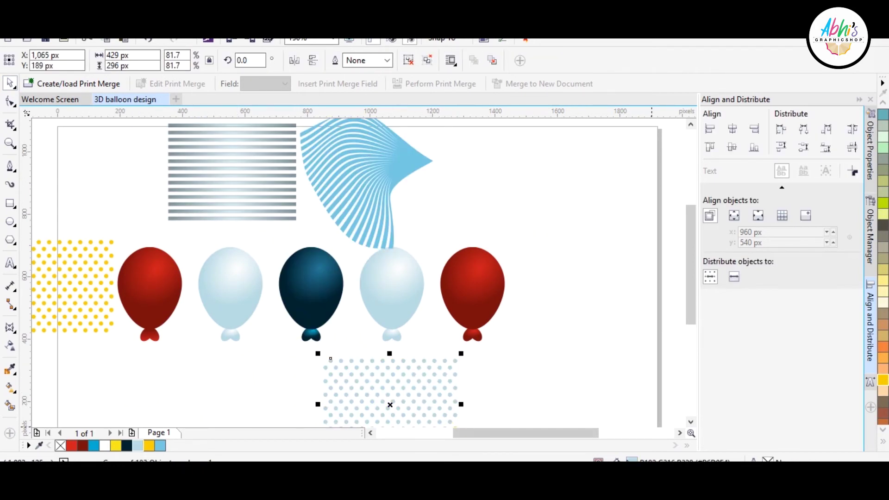
# - Align the yellow dot rectangle's centre with the red balloon using E and C
pyautogui.click(10, 387)
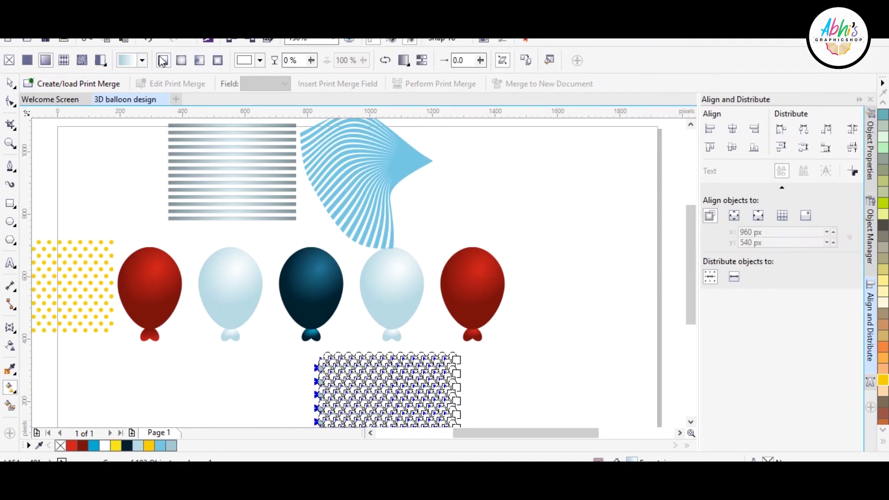
pyautogui.click(10, 83)
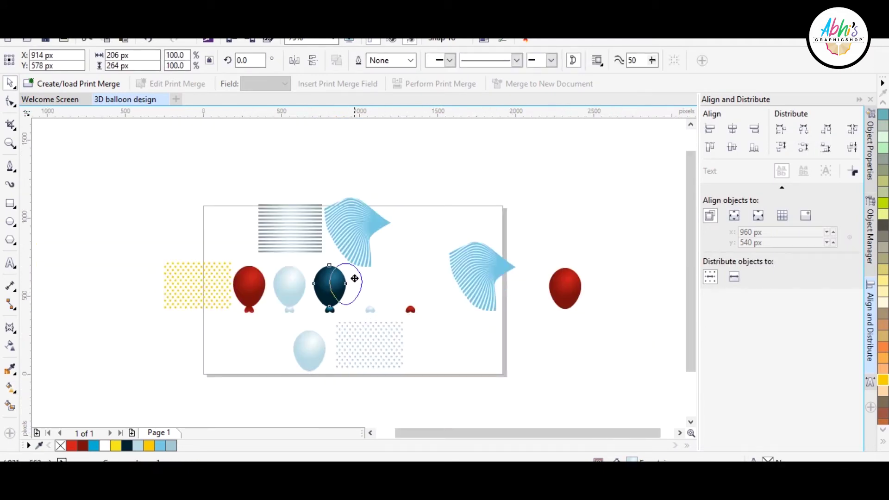
pyautogui.scroll(3, 257, 294)
pyautogui.press('e')
pyautogui.press('c')
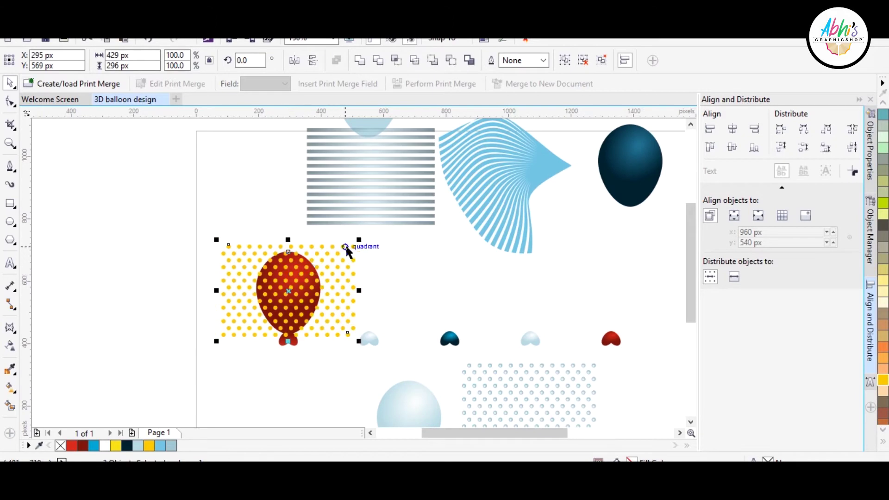
pyautogui.scroll(3, 277, 292)
# - Apply a Fish Eye lens at rate 160 to the red balloon
pyautogui.hotkey('alt', 'F3')
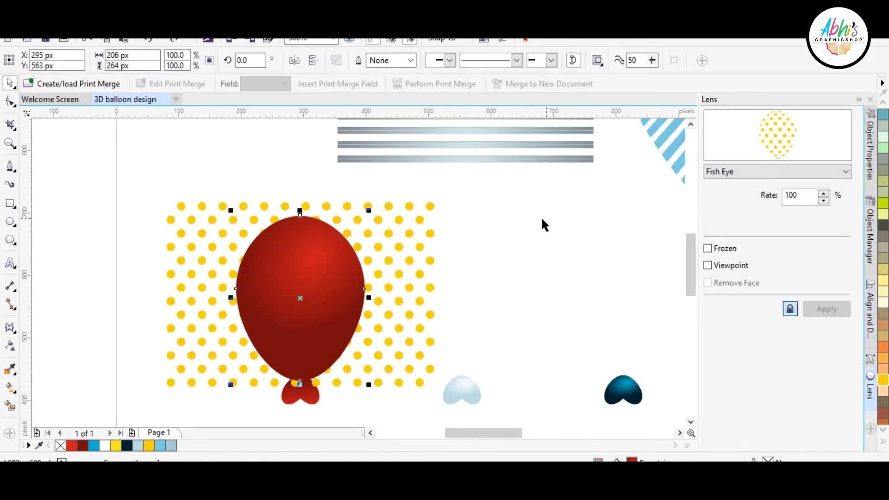
pyautogui.click(304, 245)
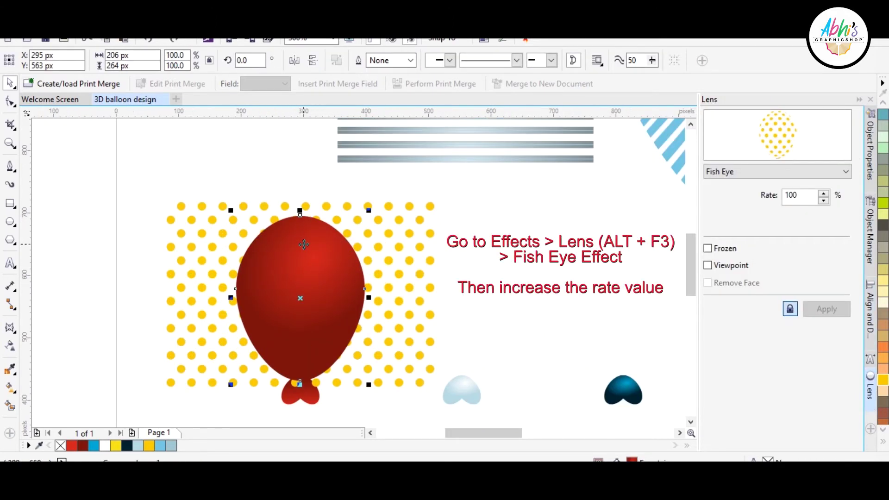
pyautogui.click(743, 172)
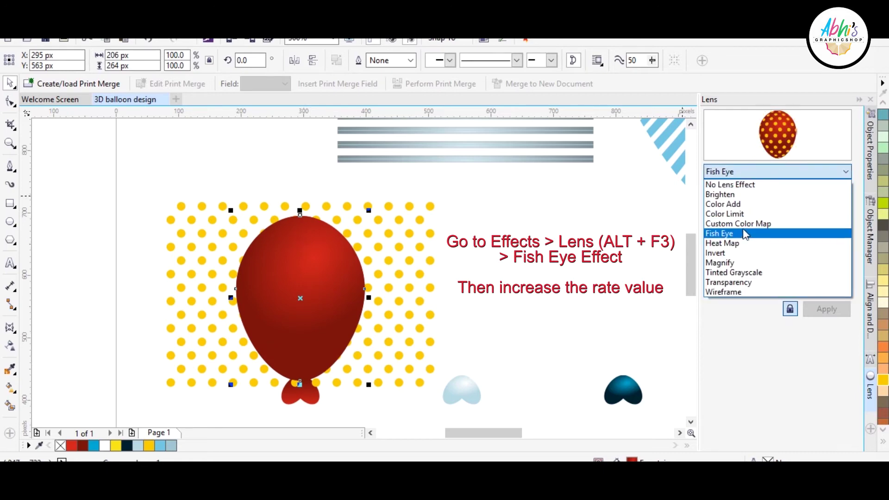
pyautogui.click(743, 229)
pyautogui.click(824, 193)
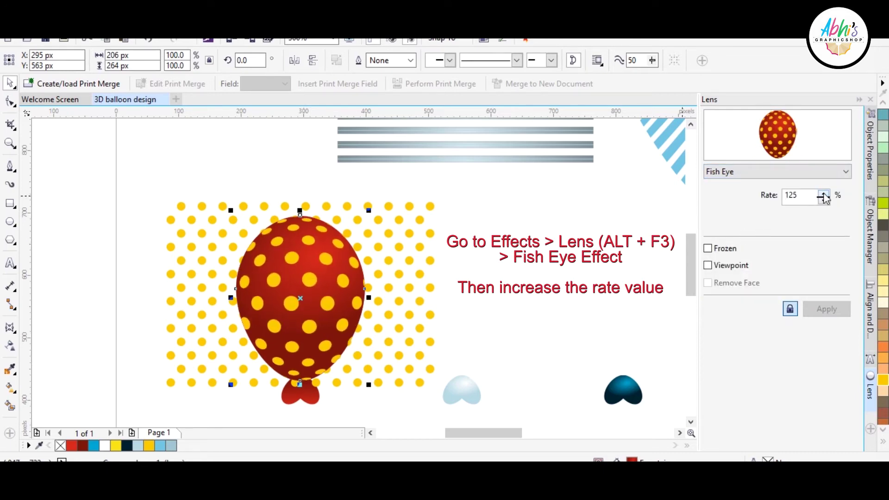
pyautogui.click(824, 194)
# - Shrink the yellow dot pattern behind the balloon to about 50.2%
pyautogui.click(428, 239)
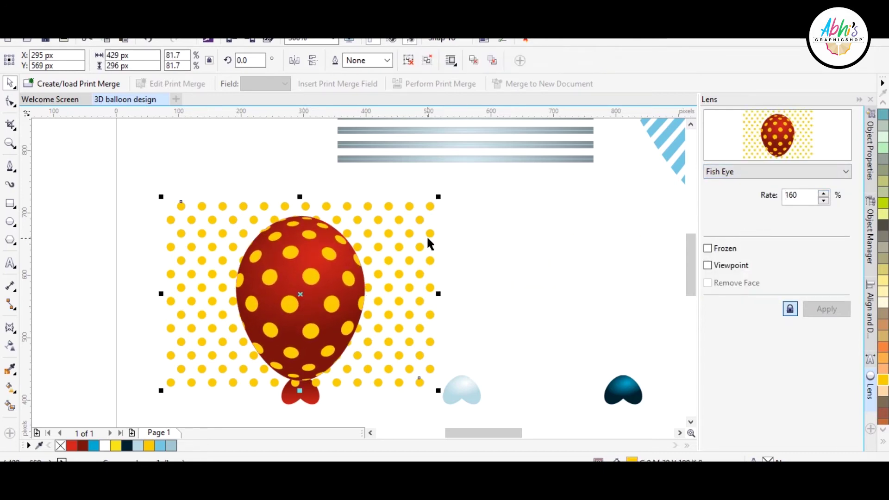
pyautogui.moveTo(439, 198); pyautogui.dragTo(373, 247)
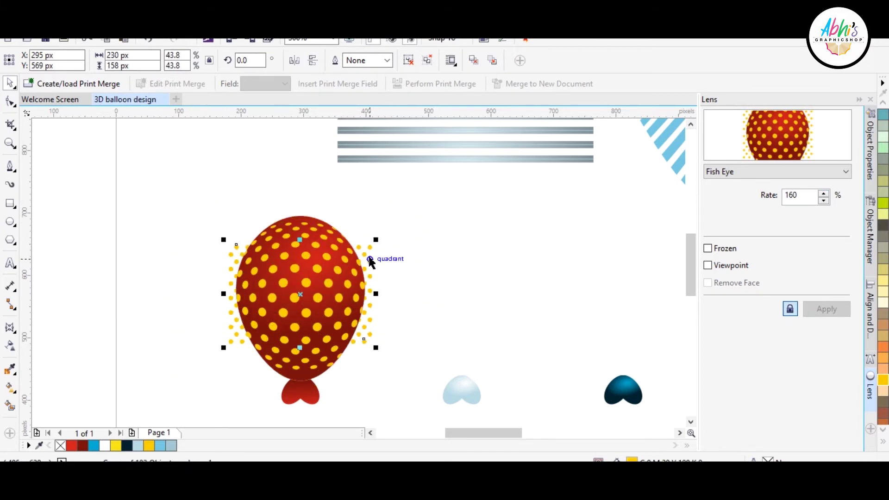
pyautogui.click(379, 241)
pyautogui.click(379, 248)
pyautogui.moveTo(381, 238); pyautogui.dragTo(394, 234)
# - Move the dot pattern aside and freeze the magnified dots inside the red balloon
pyautogui.click(408, 235)
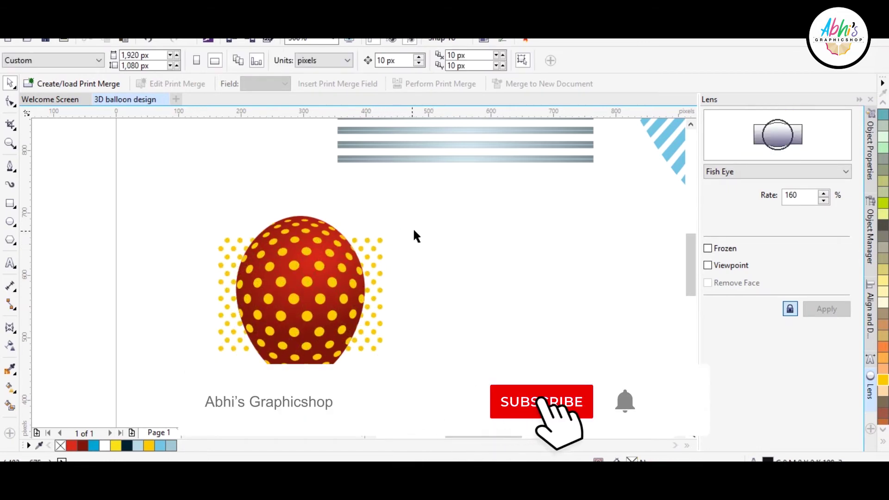
pyautogui.click(377, 247)
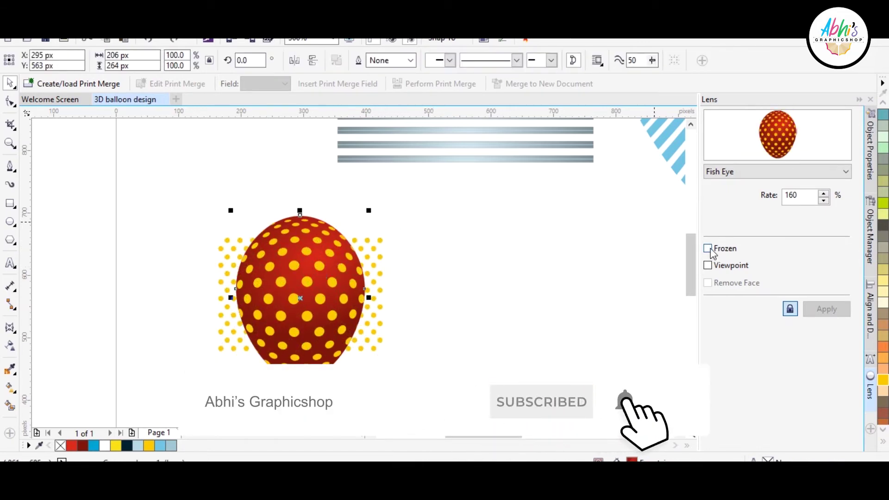
pyautogui.press('Delete')
pyautogui.moveTo(374, 269); pyautogui.dragTo(551, 269)
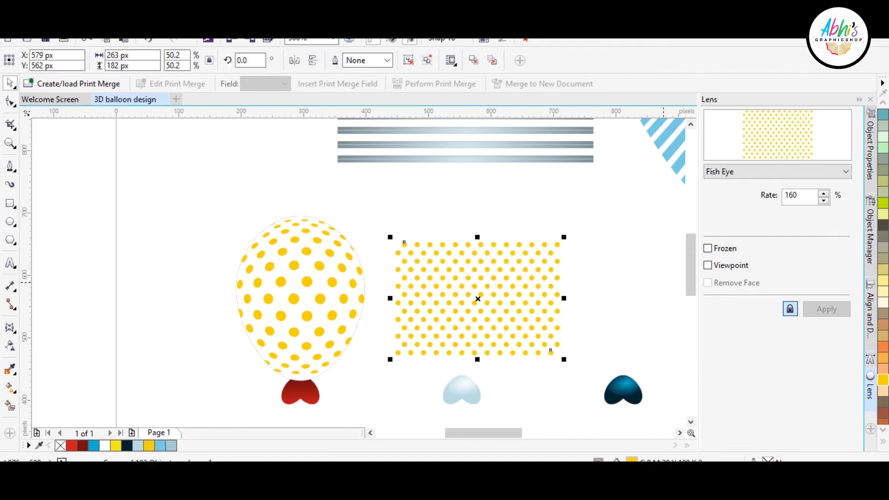
pyautogui.click(300, 298)
pyautogui.click(707, 248)
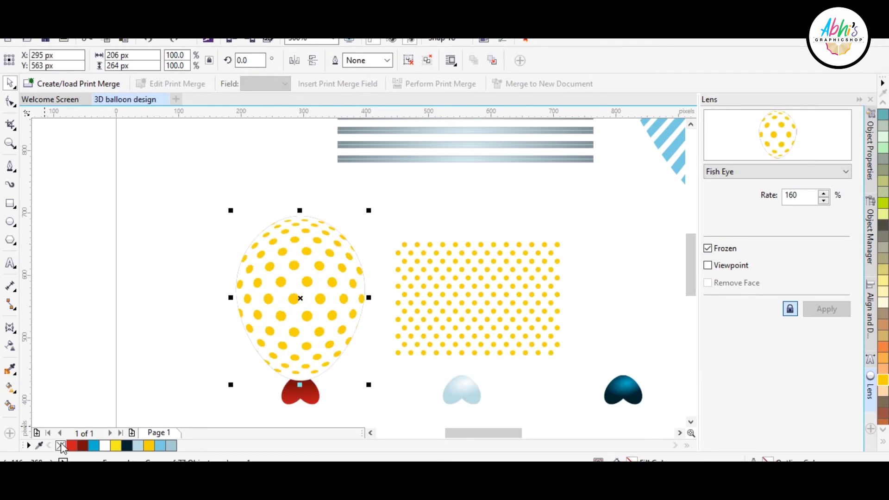
# - Adjust the balloon curve's position inside the frozen lens group
pyautogui.keyDown('ctrl'); pyautogui.click(345, 284); pyautogui.keyUp('ctrl')
pyautogui.moveTo(345, 283); pyautogui.dragTo(458, 284)
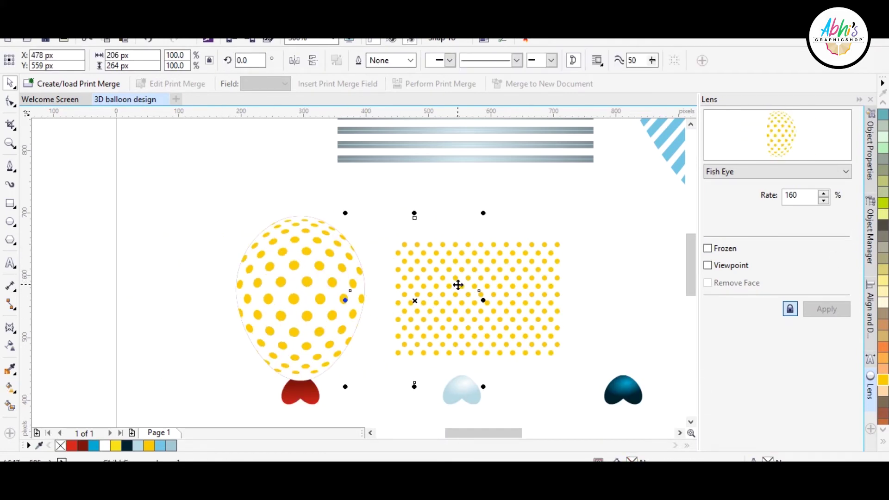
pyautogui.press('Escape')
pyautogui.keyDown('ctrl'); pyautogui.click(328, 290); pyautogui.keyUp('ctrl')
pyautogui.moveTo(327, 290); pyautogui.dragTo(351, 289)
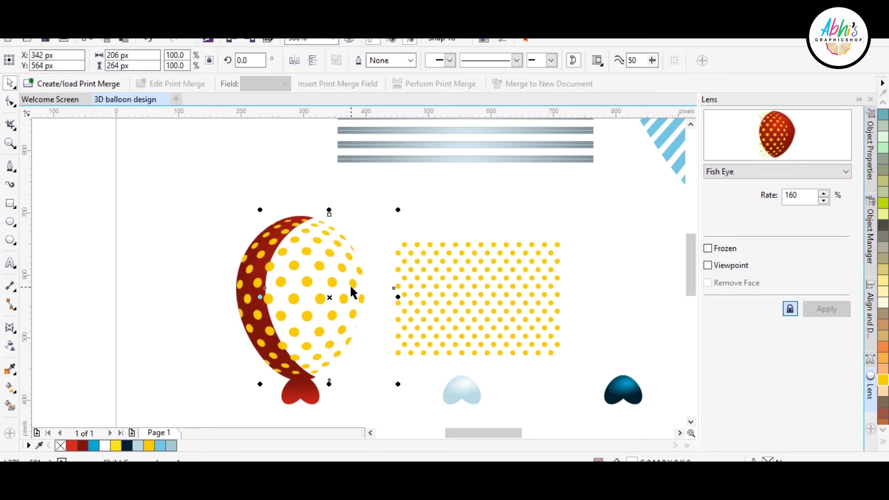
pyautogui.press('Escape')
# - Delete the loose yellow dot pattern, zoom in on the dotted balloon, and freeze the lens
pyautogui.click(425, 276)
pyautogui.press('Delete')
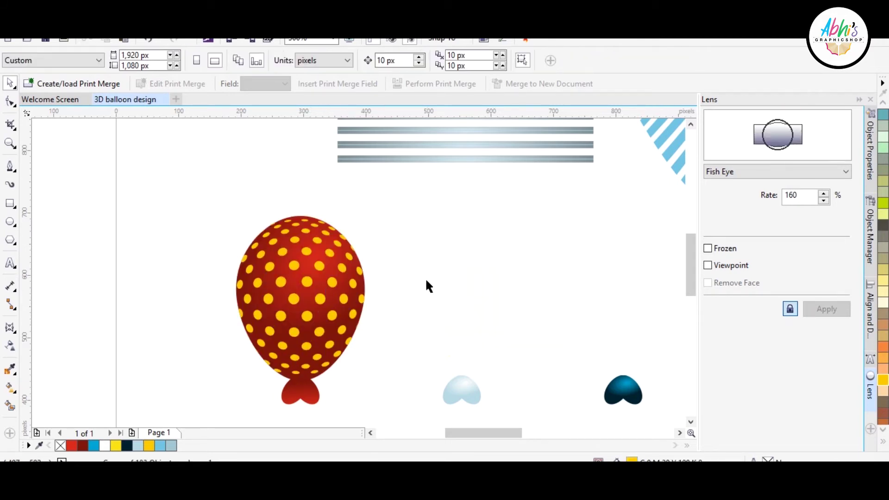
pyautogui.click(11, 144)
pyautogui.moveTo(235, 198); pyautogui.dragTo(377, 411)
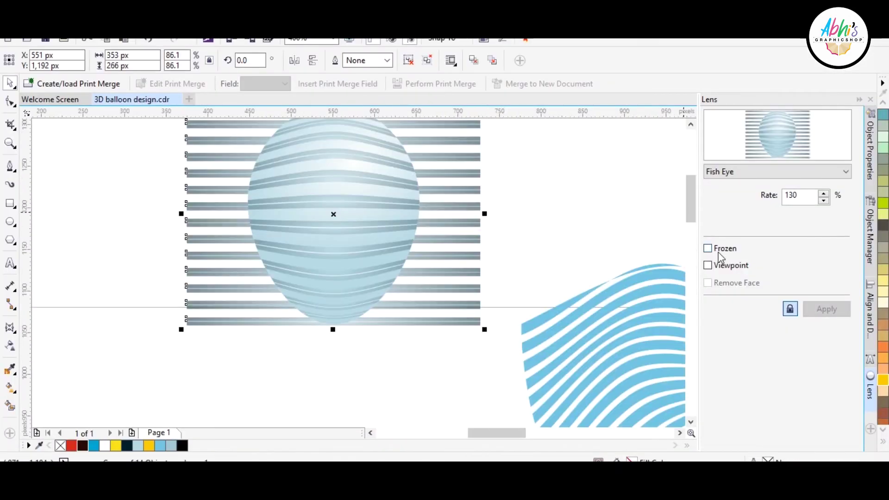
pyautogui.click(718, 252)
# - Freeze the grey stripes into the light-blue balloon lens and delete the loose stripe group
pyautogui.click(571, 211)
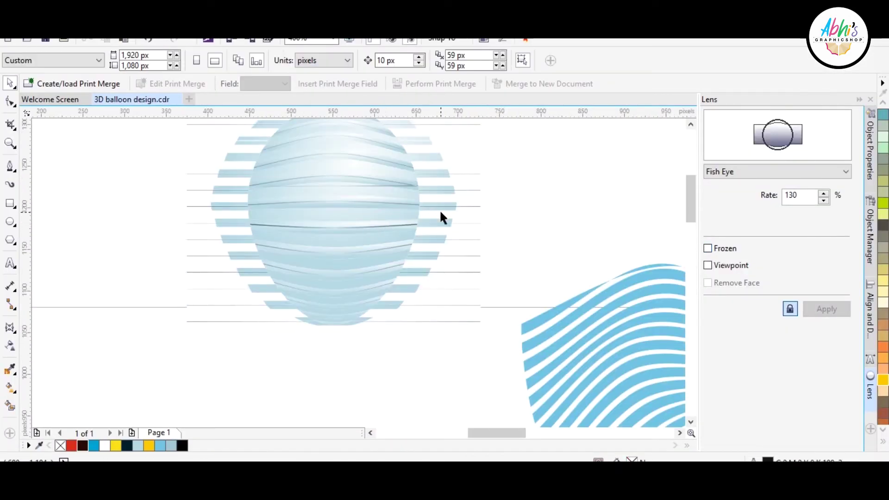
pyautogui.click(414, 198)
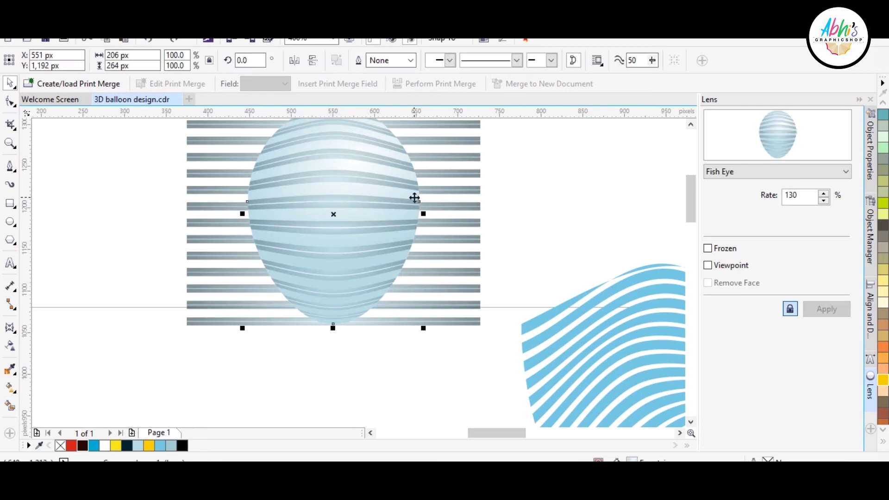
pyautogui.click(708, 248)
pyautogui.click(548, 233)
pyautogui.moveTo(439, 223); pyautogui.dragTo(524, 253)
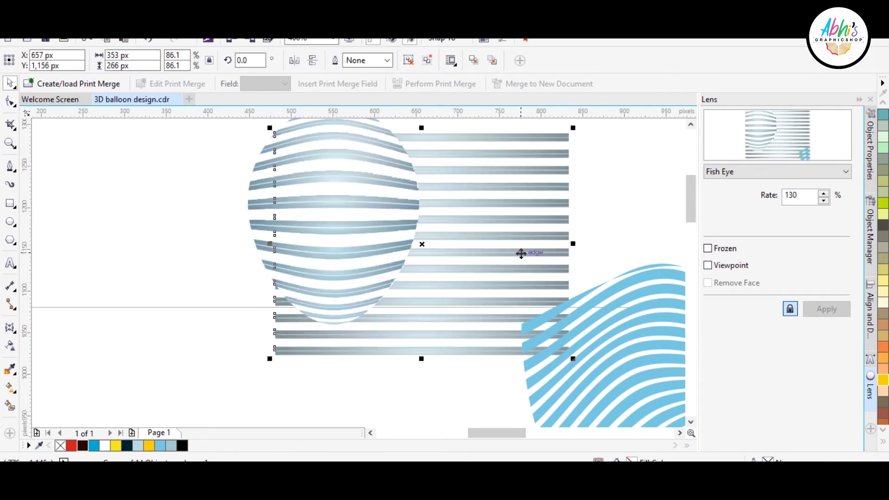
pyautogui.press('Delete')
# - Select the striped light-blue balloon together with the dotted red balloon
pyautogui.click(368, 238)
pyautogui.press('Escape')
pyautogui.keyDown('ctrl'); pyautogui.click(362, 238); pyautogui.keyUp('ctrl')
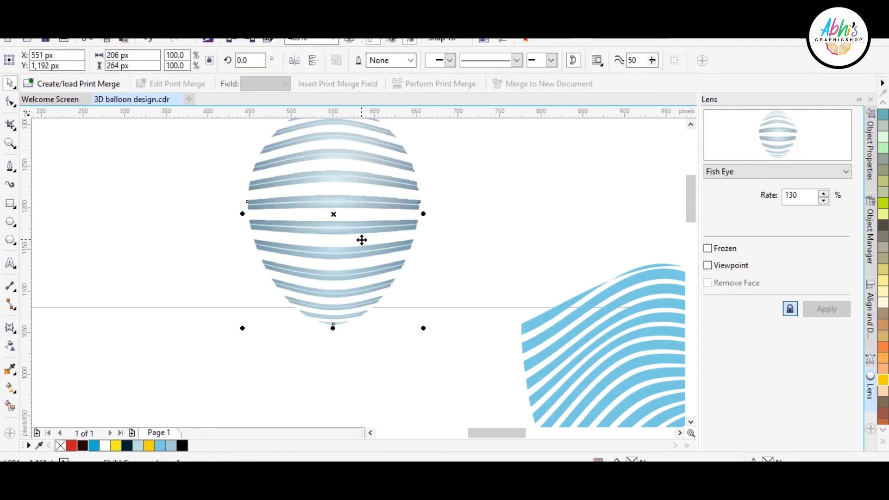
pyautogui.press('Escape')
pyautogui.keyDown('ctrl'); pyautogui.click(361, 237); pyautogui.keyUp('ctrl')
pyautogui.hotkey('ctrl', 'z')
pyautogui.click(360, 232)
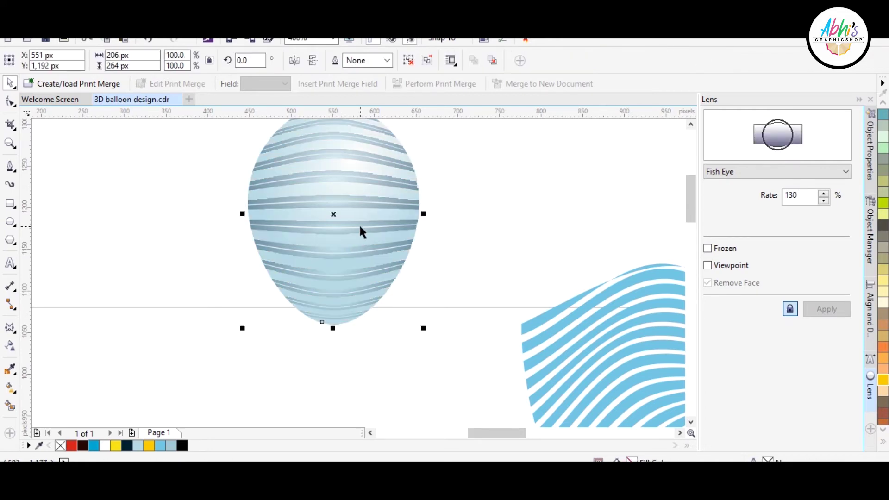
pyautogui.scroll(-2, 361, 222)
pyautogui.click(284, 267)
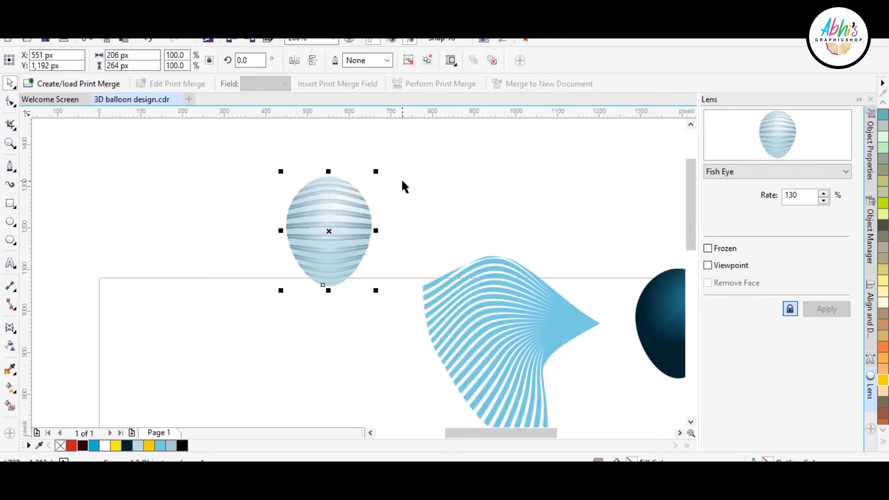
pyautogui.scroll(-2, 379, 194)
pyautogui.keyDown('shift'); pyautogui.click(311, 356); pyautogui.keyUp('shift')
# - Line up the centres of the light-blue and dotted red balloons
pyautogui.press('e')
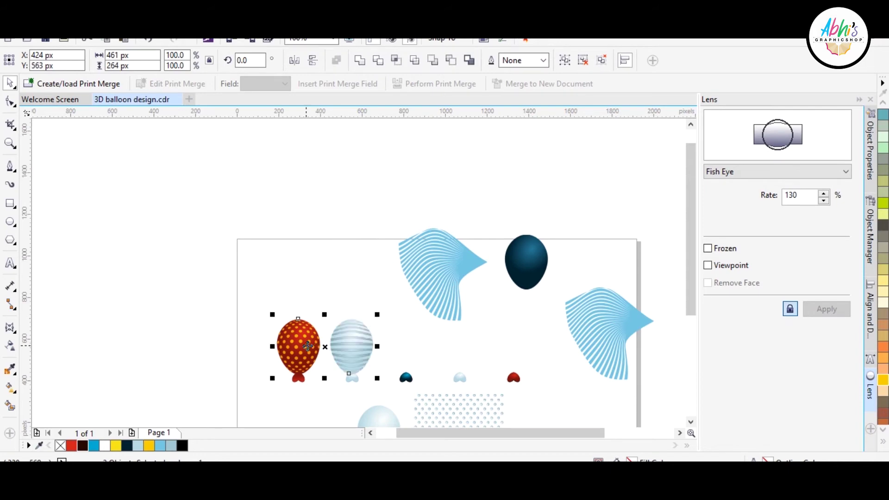
pyautogui.click(383, 348)
pyautogui.scroll(4, 366, 350)
pyautogui.scroll(-4, 210, 278)
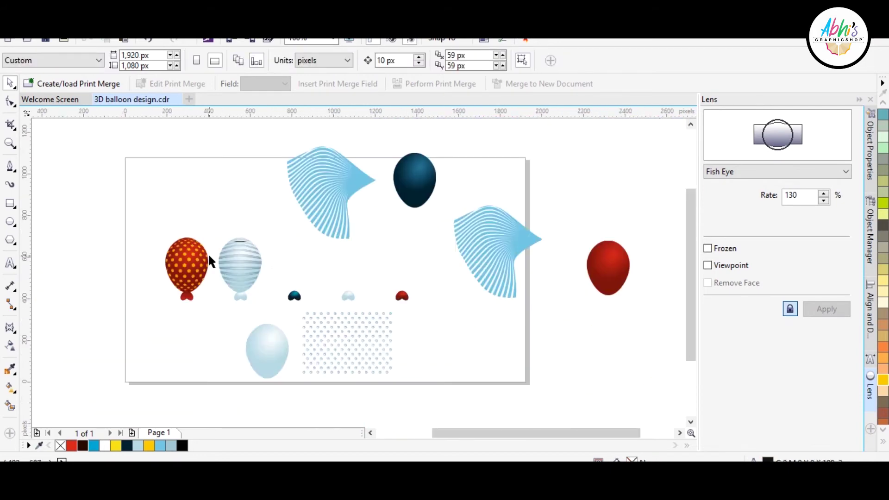
pyautogui.scroll(2, 361, 193)
pyautogui.scroll(-2, 361, 193)
pyautogui.click(394, 316)
pyautogui.click(412, 134)
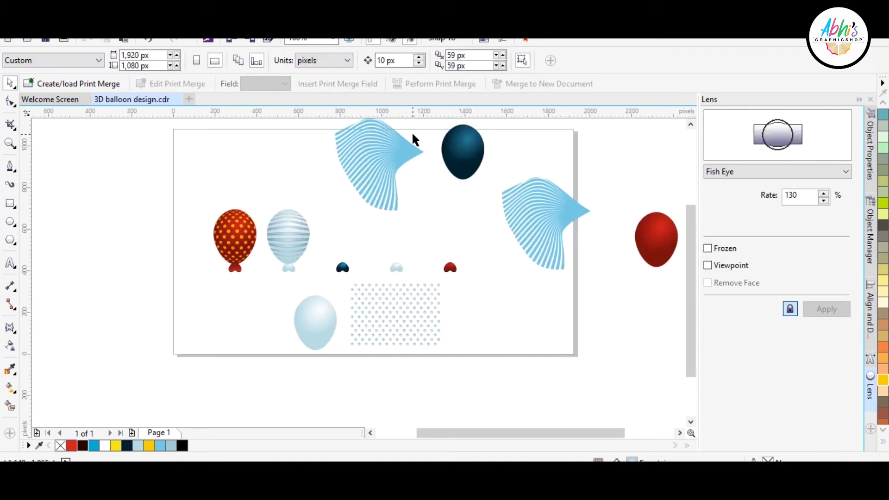
pyautogui.scroll(4, 476, 132)
# - Centre the fan stripes on the dark balloon and drag the fan's nodes to wrap it
pyautogui.keyDown('shift'); pyautogui.click(444, 175); pyautogui.keyUp('shift')
pyautogui.press('c')
pyautogui.click(450, 208)
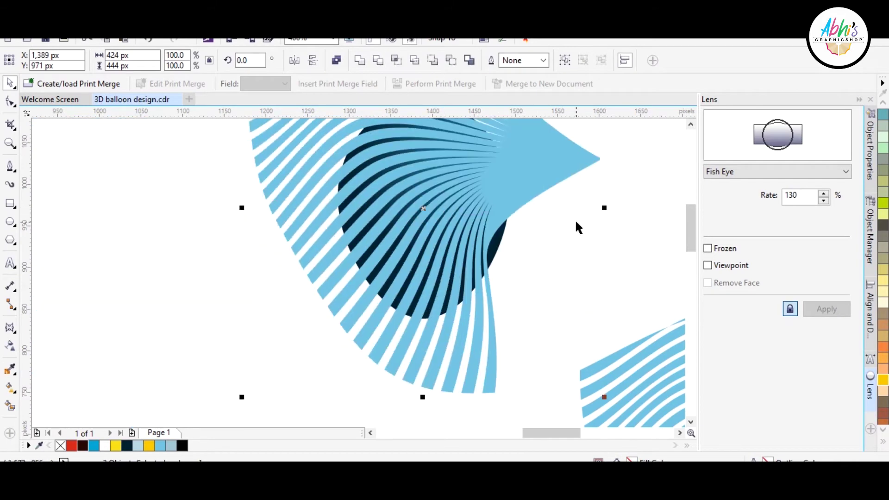
pyautogui.moveTo(574, 218); pyautogui.dragTo(516, 195)
pyautogui.scroll(-2, 452, 218)
pyautogui.scroll(2, 452, 218)
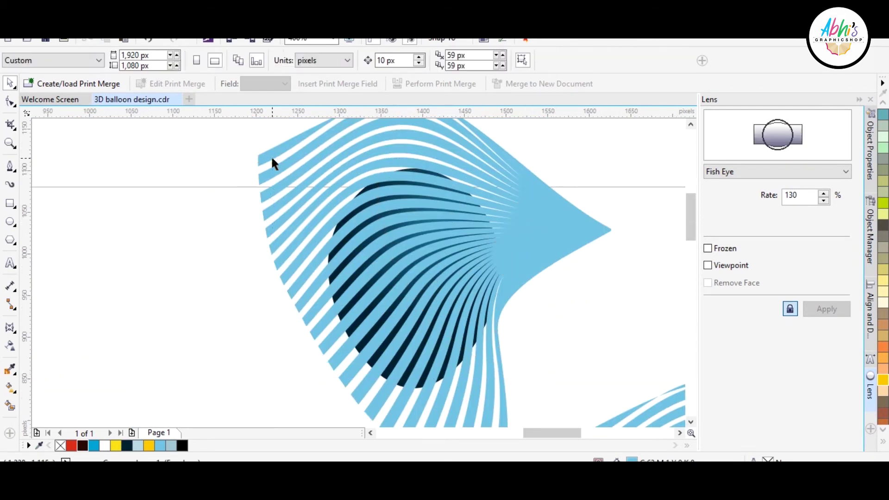
pyautogui.moveTo(188, 139); pyautogui.dragTo(556, 407)
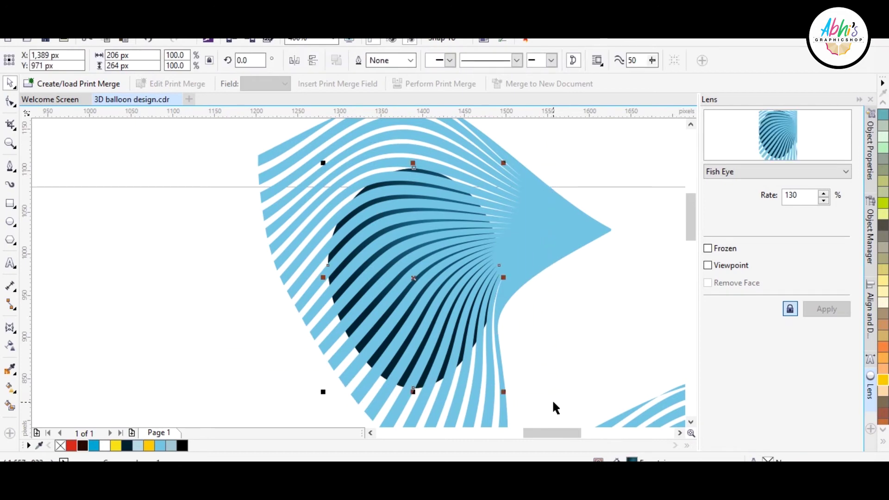
# - Reapply a Fish Eye lens to the dark balloon with rate 155
pyautogui.hotkey('ctrl', 'z')
pyautogui.click(734, 172)
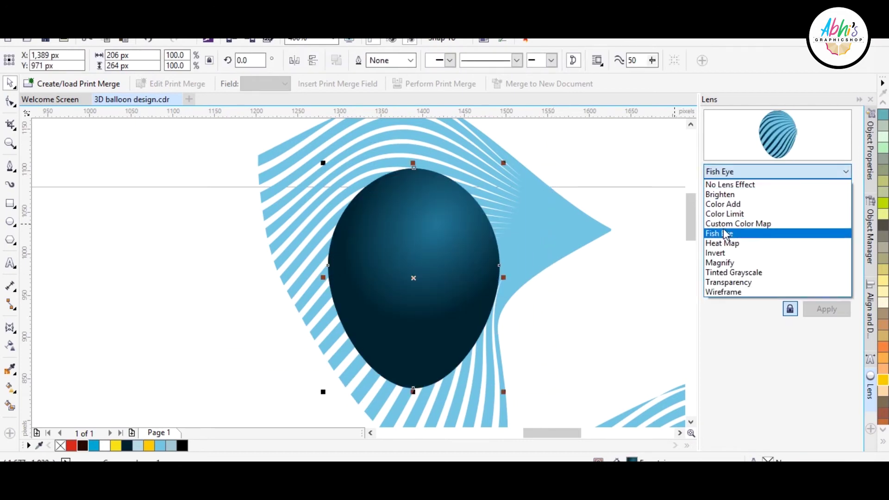
pyautogui.click(726, 233)
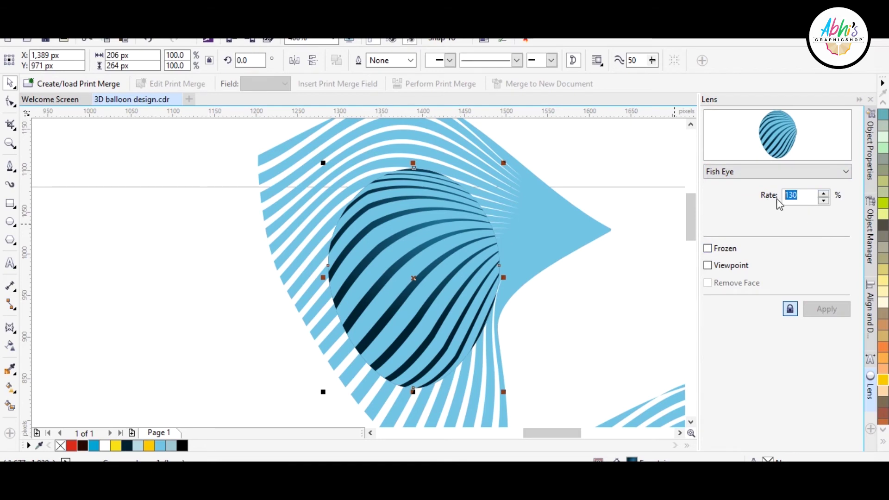
pyautogui.click(824, 194)
# - Scale the fan stripes down to 77.6%
pyautogui.scroll(-2, 519, 286)
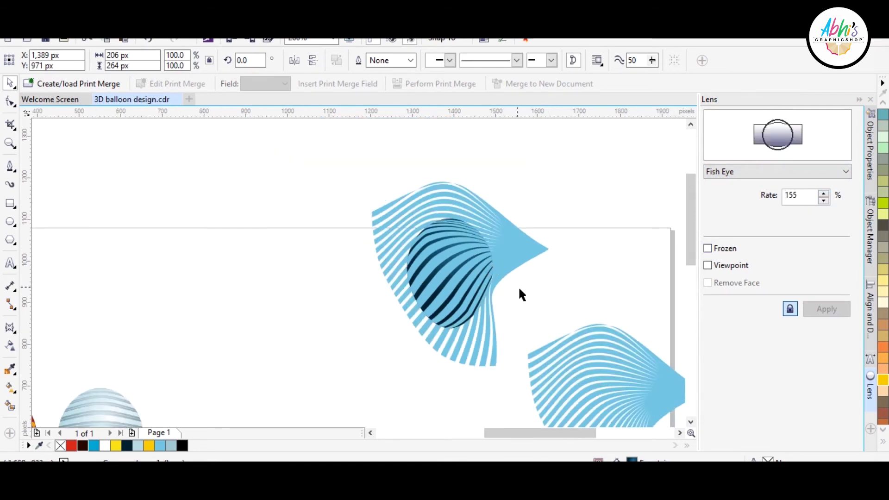
pyautogui.click(533, 250)
pyautogui.moveTo(552, 175); pyautogui.dragTo(532, 198)
pyautogui.scroll(2, 489, 273)
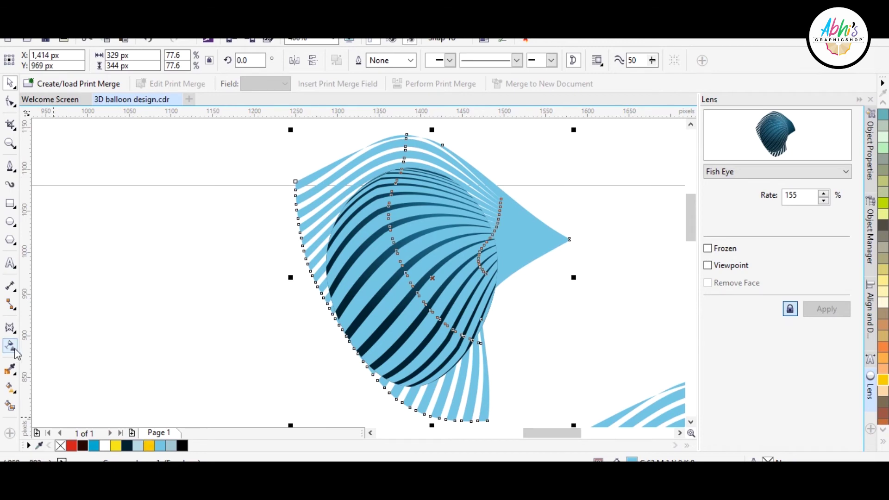
# - Give the shape an elliptical gradient fill running from dark navy to light blue
pyautogui.click(9, 389)
pyautogui.moveTo(443, 205); pyautogui.dragTo(448, 191)
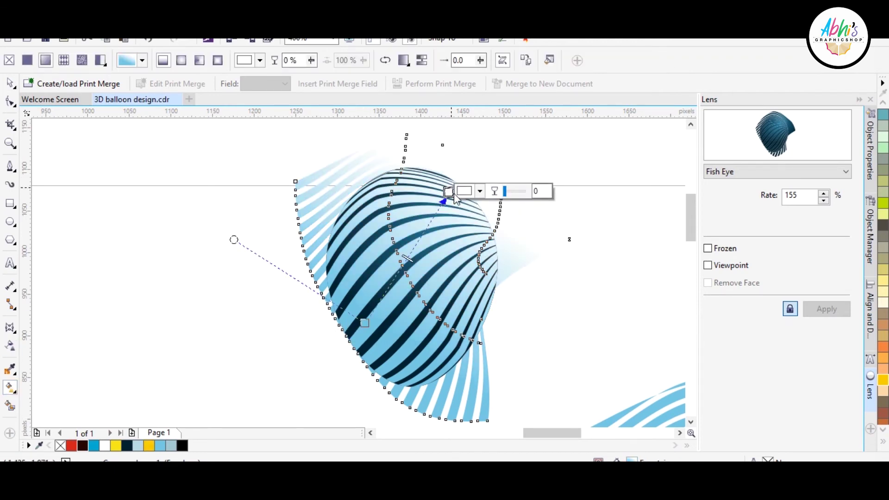
pyautogui.click(170, 445)
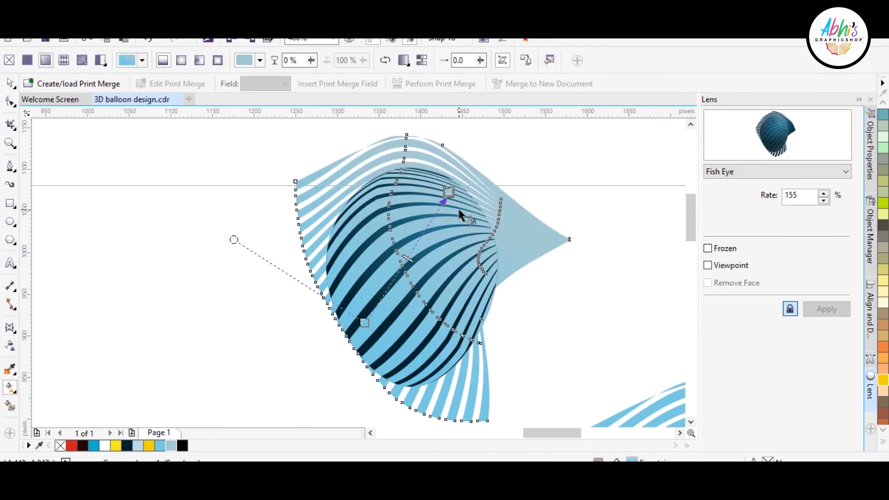
pyautogui.click(184, 63)
pyautogui.moveTo(407, 258); pyautogui.dragTo(460, 226)
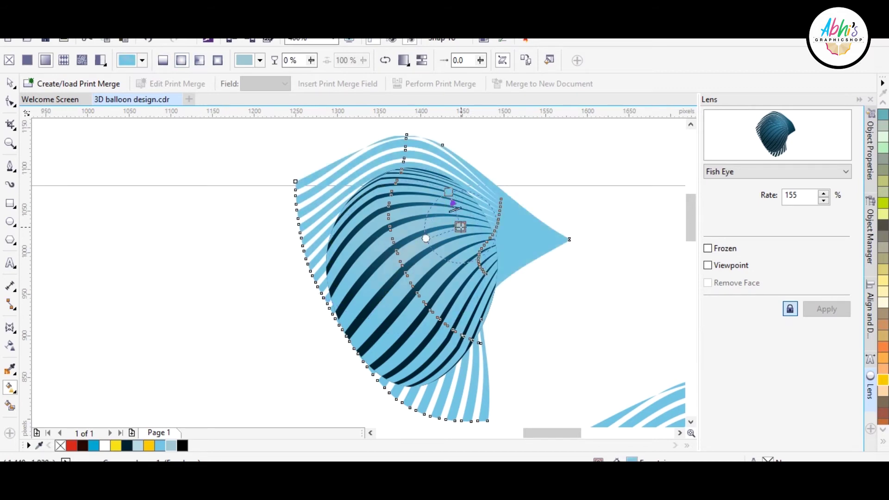
pyautogui.moveTo(448, 192); pyautogui.dragTo(347, 287)
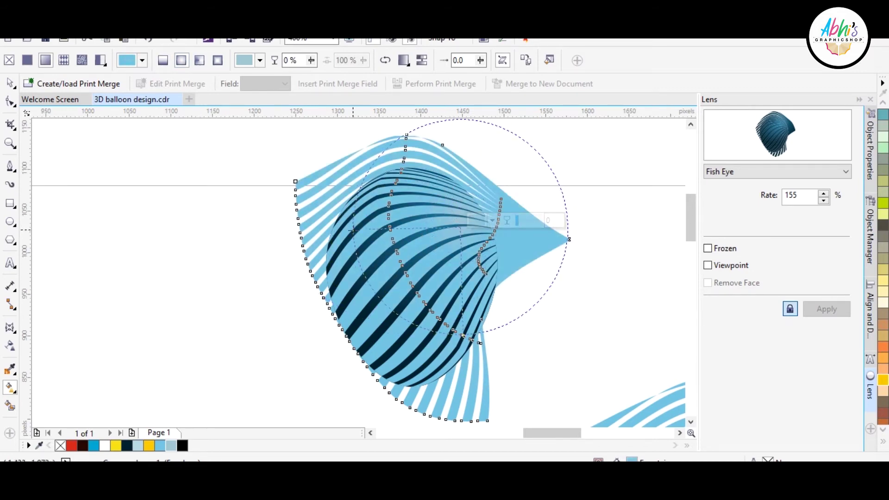
pyautogui.click(137, 445)
pyautogui.click(125, 445)
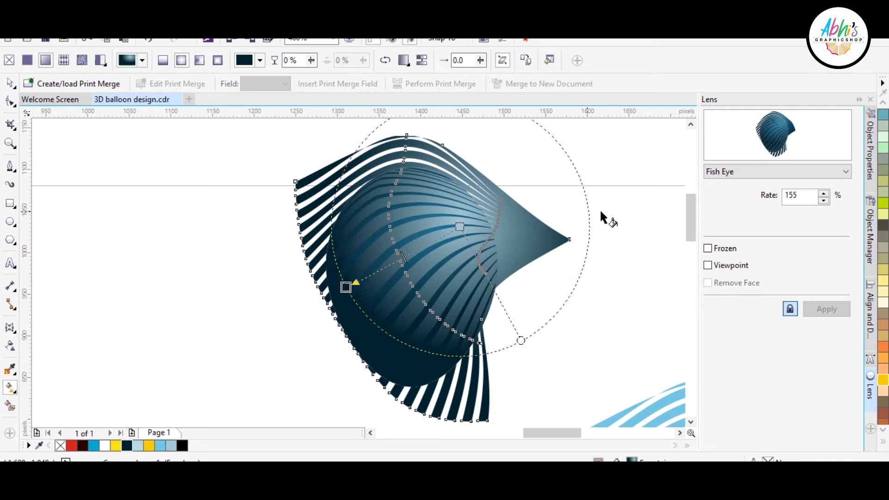
pyautogui.click(160, 446)
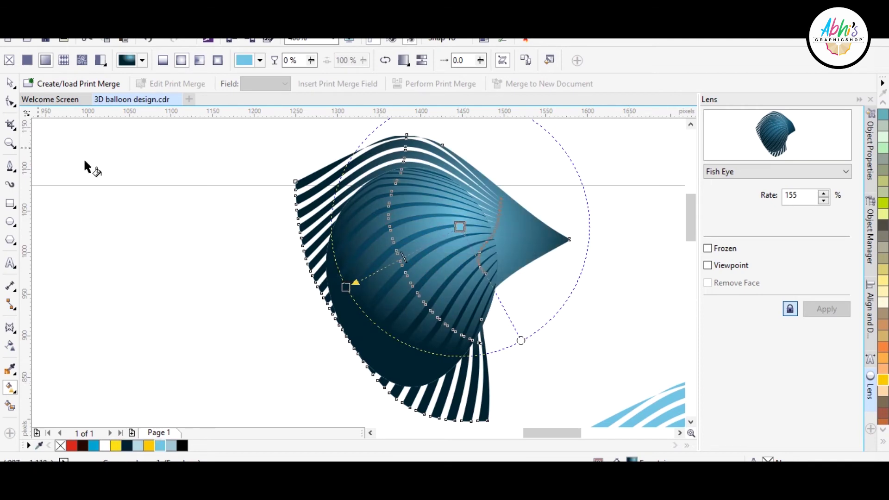
pyautogui.click(11, 82)
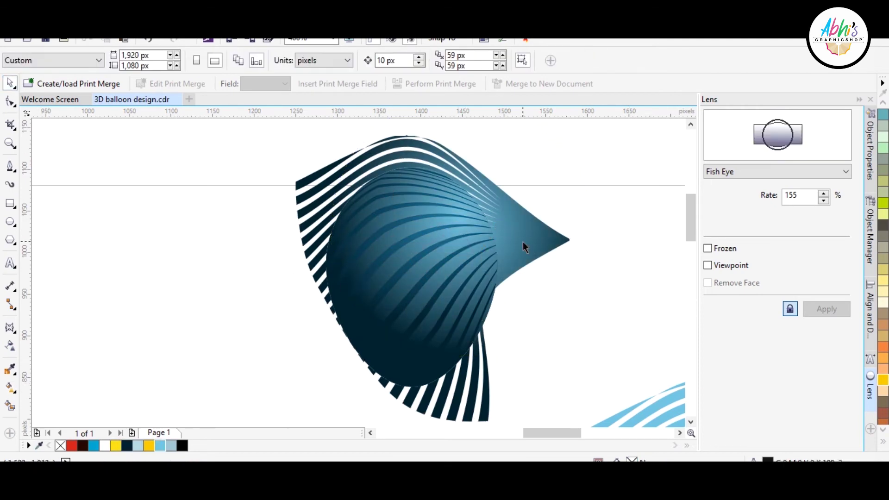
# - Freeze the fish-eye stripes into the dark balloon and delete the leftover fan shape
pyautogui.click(436, 266)
pyautogui.click(724, 250)
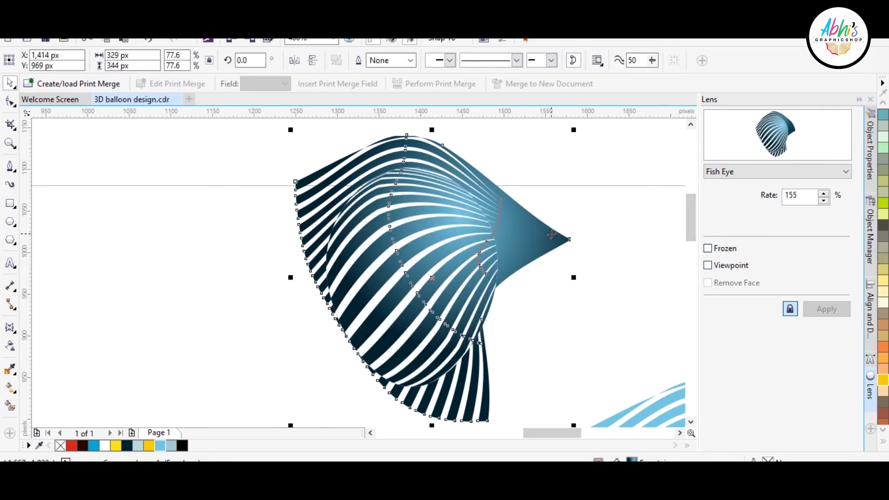
pyautogui.click(377, 299)
pyautogui.press('Escape')
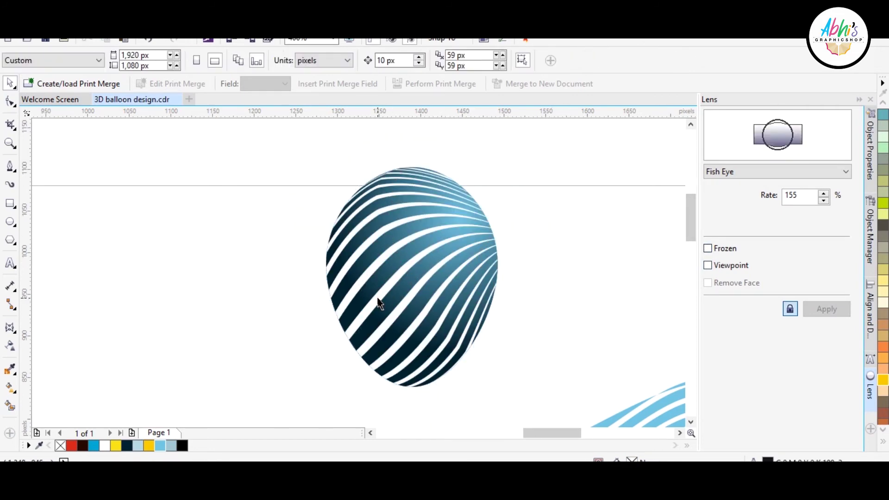
pyautogui.click(378, 302)
pyautogui.press('Delete')
# - Bottom-align the dark striped balloon with the pale balloon and move it onto its dark tie
pyautogui.scroll(-2, 519, 201)
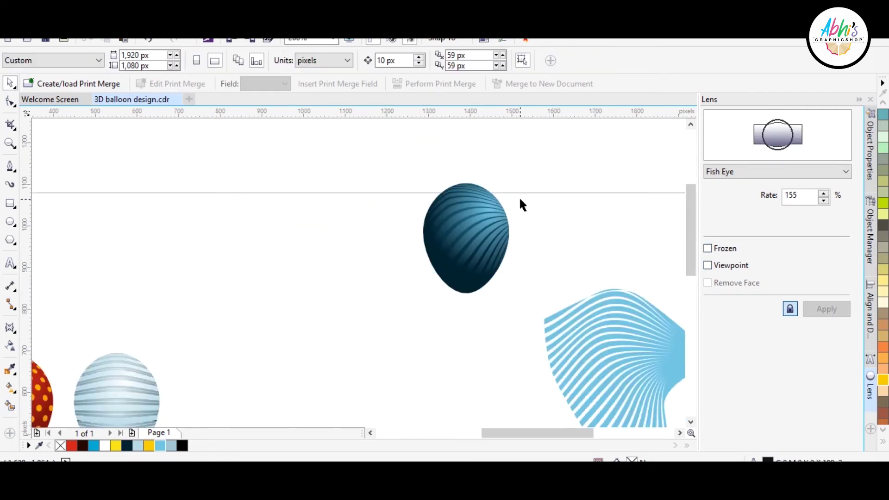
pyautogui.moveTo(389, 329); pyautogui.dragTo(390, 327)
pyautogui.keyDown('shift'); pyautogui.click(139, 368); pyautogui.keyUp('shift')
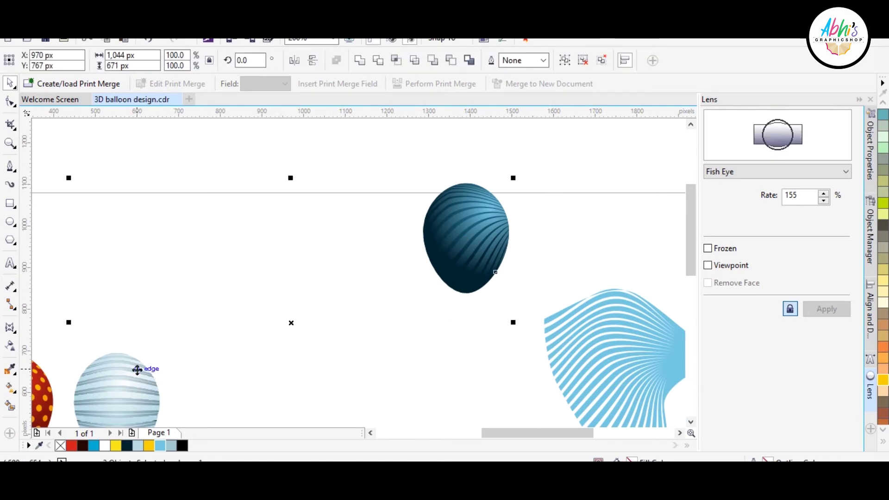
pyautogui.press('b')
pyautogui.scroll(-2, 427, 212)
pyautogui.scroll(2, 455, 255)
pyautogui.click(455, 255)
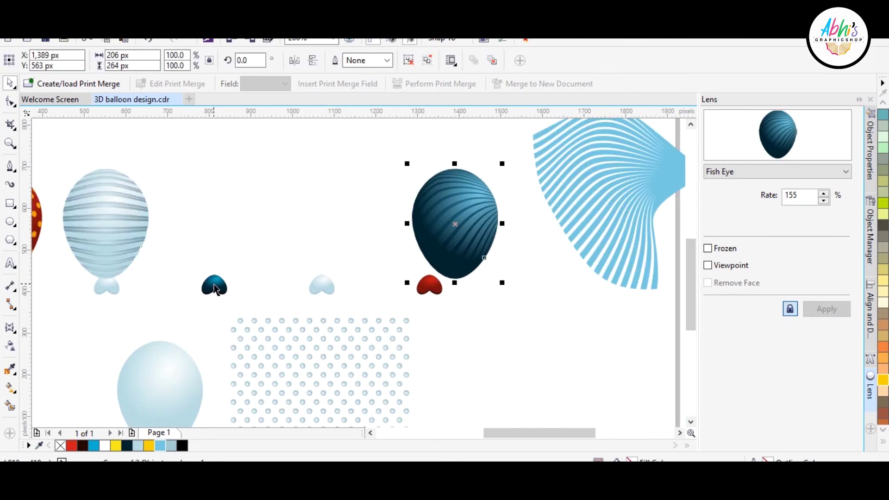
pyautogui.moveTo(455, 254); pyautogui.dragTo(213, 283)
pyautogui.click(356, 176)
# - Select the dot pattern together with the plain pale balloon
pyautogui.scroll(-2, 357, 176)
pyautogui.scroll(2, 302, 268)
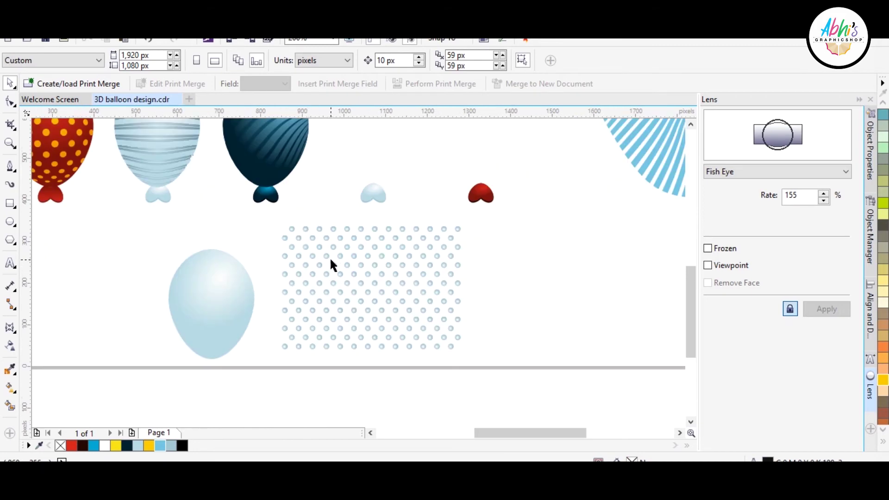
pyautogui.click(329, 256)
pyautogui.keyDown('shift'); pyautogui.click(225, 300); pyautogui.keyUp('shift')
# - Centre the dot pattern horizontally and vertically on the pale balloon
pyautogui.press('c')
pyautogui.press('e')
pyautogui.click(431, 292)
pyautogui.scroll(3, 258, 282)
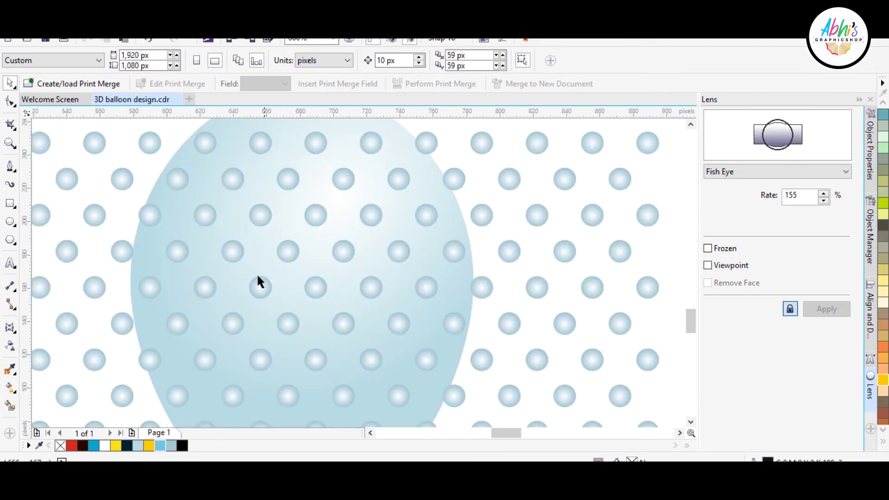
pyautogui.click(265, 283)
# - Apply a Fish Eye lens to the plain pale balloon
pyautogui.click(743, 172)
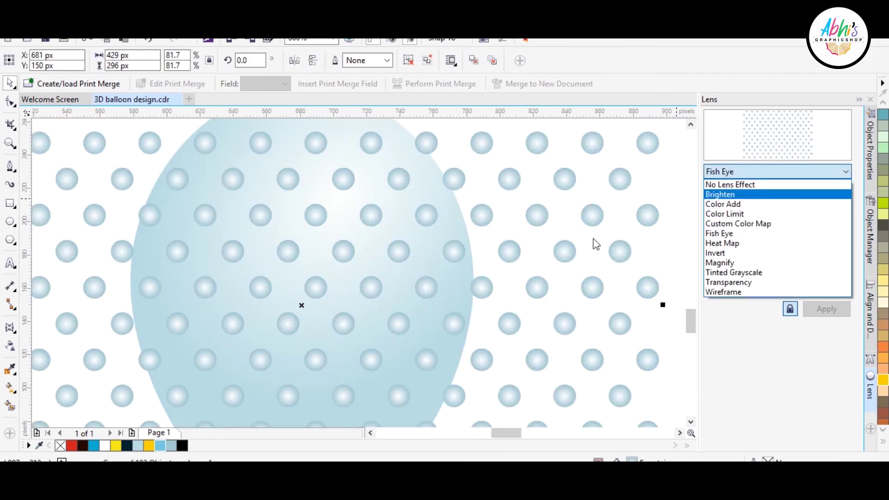
pyautogui.click(474, 258)
pyautogui.click(455, 221)
pyautogui.scroll(-2, 449, 231)
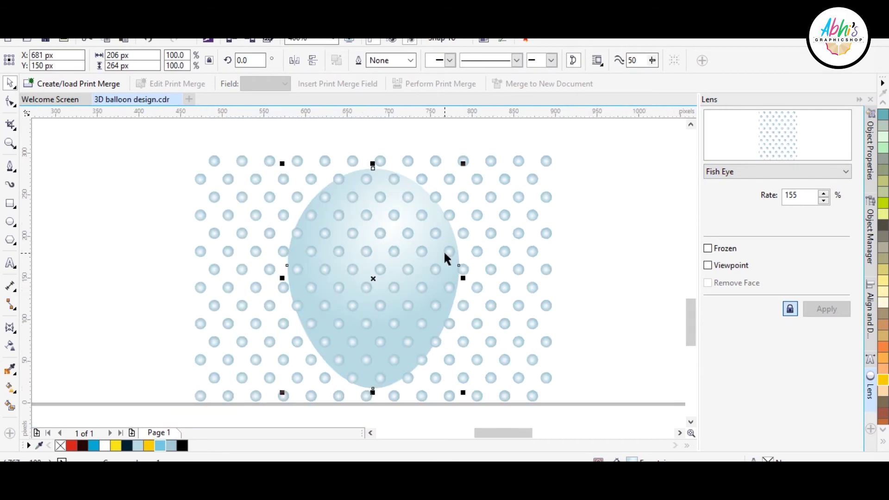
pyautogui.click(787, 174)
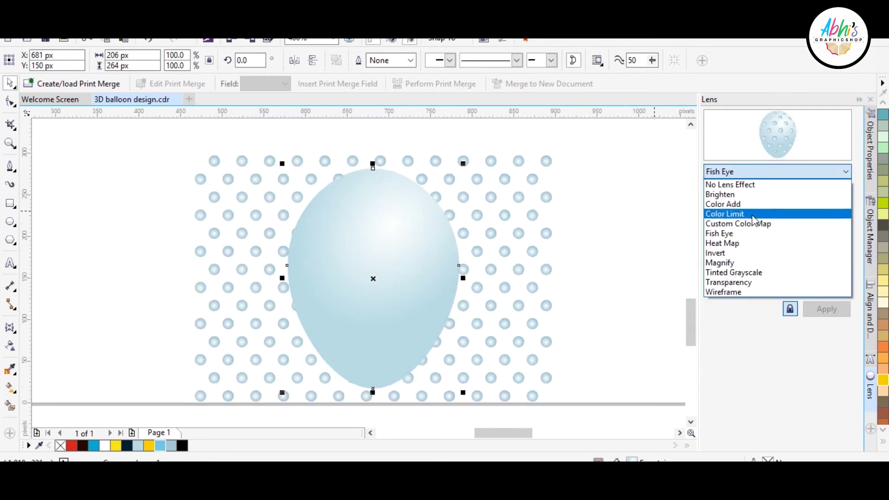
pyautogui.click(745, 233)
# - Shrink the dot grid, freeze the bulging dots into the balloon, and delete the leftover grid
pyautogui.click(491, 201)
pyautogui.moveTo(557, 150)
pyautogui.mouseDown()
pyautogui.moveTo(476, 193)
pyautogui.moveTo(506, 182)
pyautogui.mouseUp()
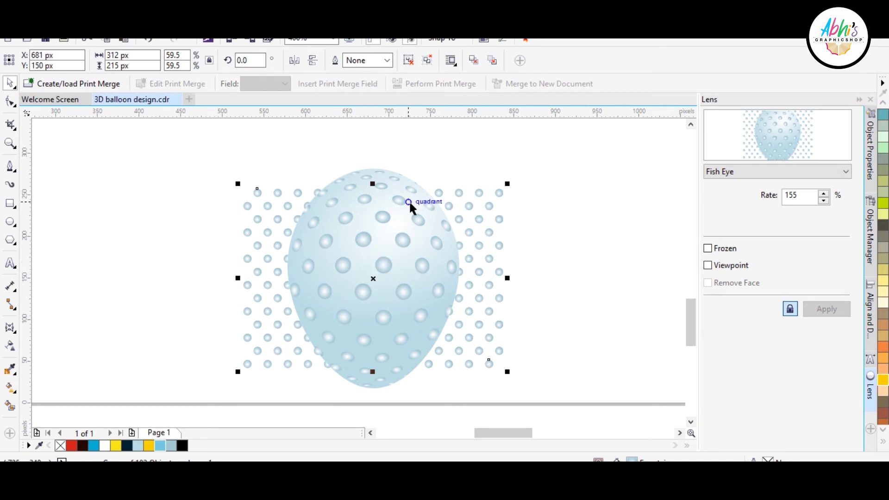
pyautogui.click(421, 192)
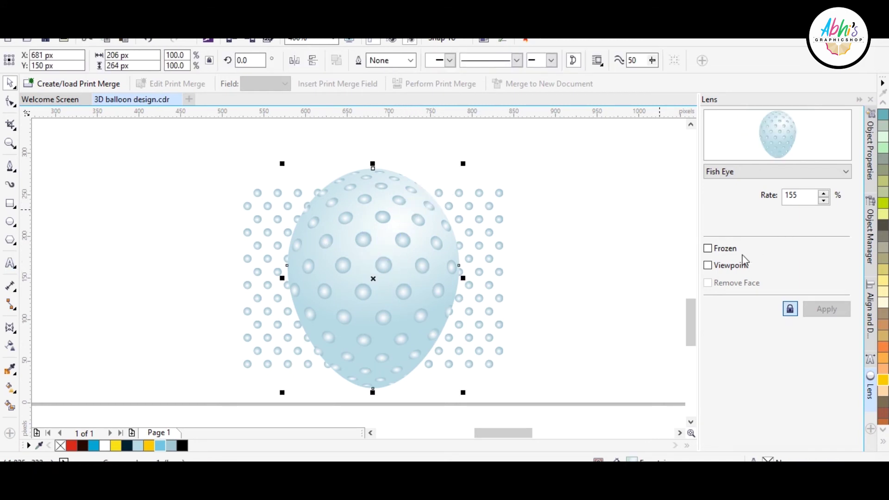
pyautogui.click(708, 249)
pyautogui.click(491, 253)
pyautogui.press('Delete')
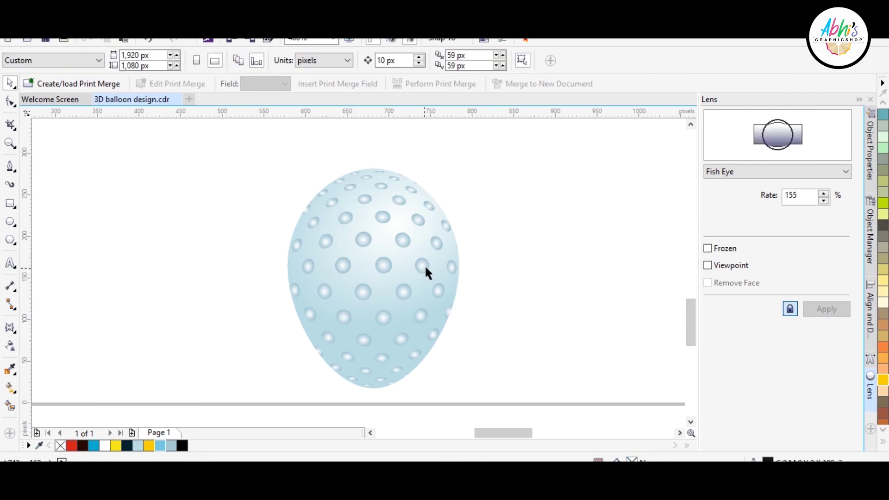
# - Move the dotted pale balloon near the other balloons
pyautogui.moveTo(425, 274); pyautogui.dragTo(539, 278)
pyautogui.hotkey('ctrl', 'z')
pyautogui.moveTo(333, 260); pyautogui.dragTo(344, 265)
pyautogui.scroll(-3, 371, 297)
# - Top-align the dotted balloon with the dark balloon and place it to its right
pyautogui.keyDown('shift'); pyautogui.click(389, 192); pyautogui.keyUp('shift')
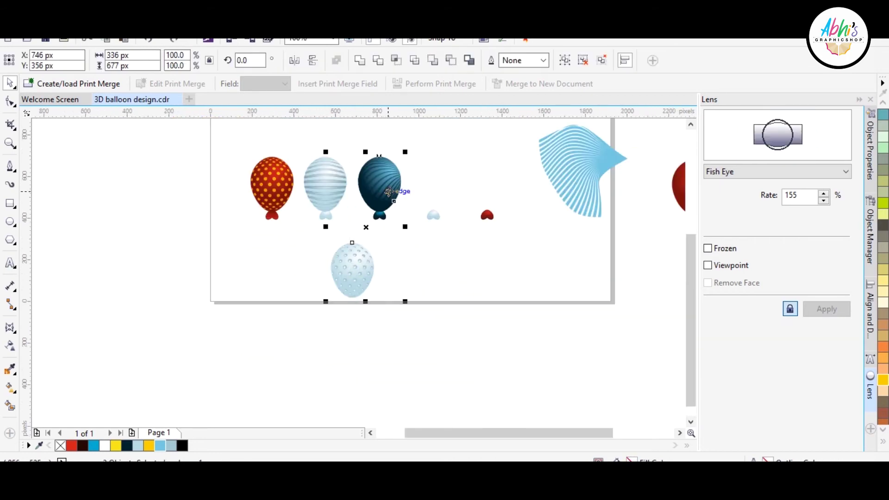
pyautogui.press('t')
pyautogui.press('Escape')
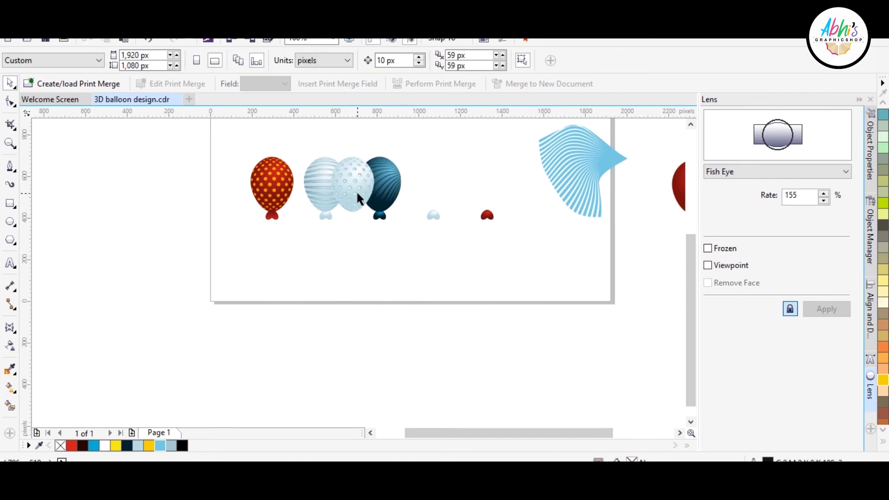
pyautogui.moveTo(330, 145)
pyautogui.mouseDown()
pyautogui.moveTo(382, 230)
pyautogui.moveTo(434, 209)
pyautogui.mouseUp()
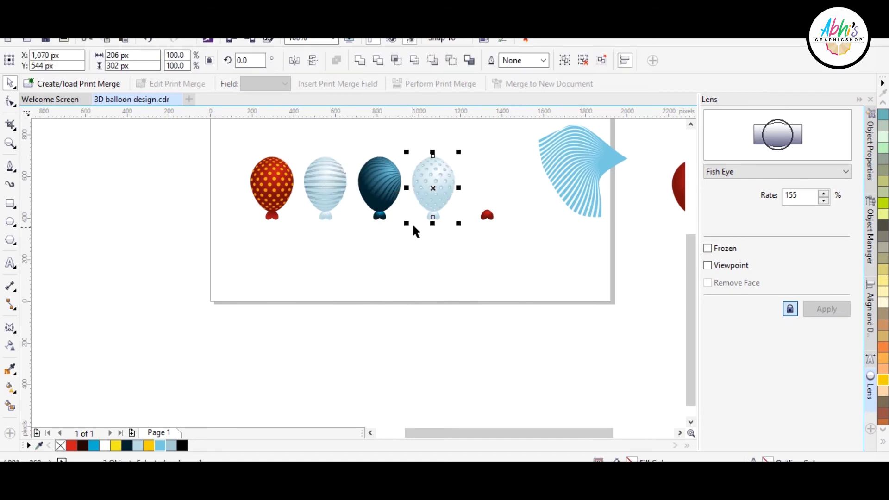
pyautogui.press('Escape')
# - Delete the blue fan shape next to the red balloon
pyautogui.scroll(-2, 366, 230)
pyautogui.scroll(4, 474, 190)
pyautogui.click(551, 198)
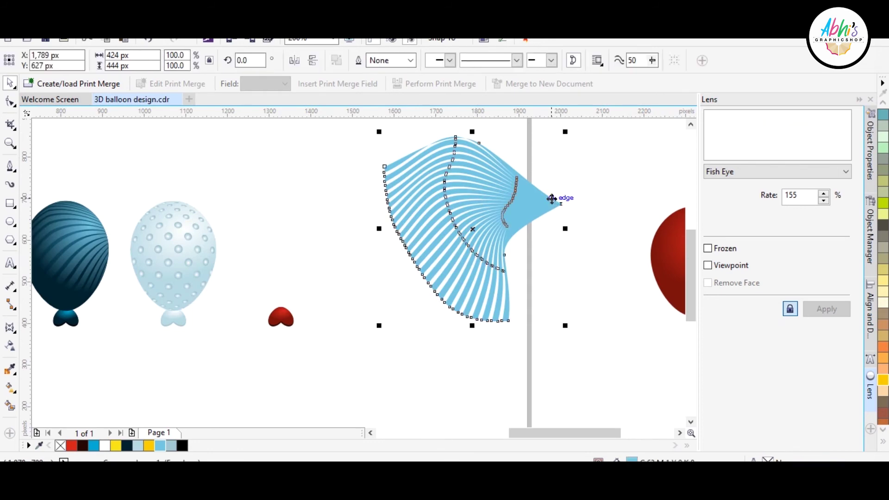
pyautogui.scroll(-2, 515, 209)
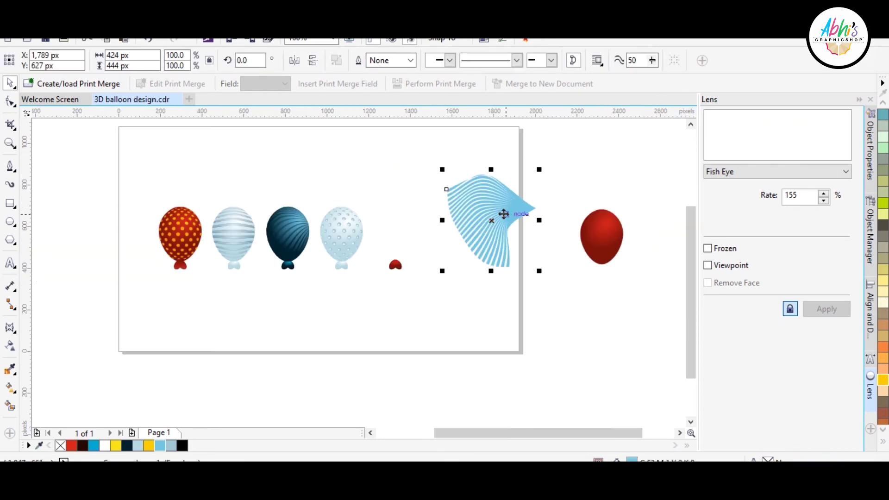
pyautogui.click(606, 242)
pyautogui.scroll(2, 330, 220)
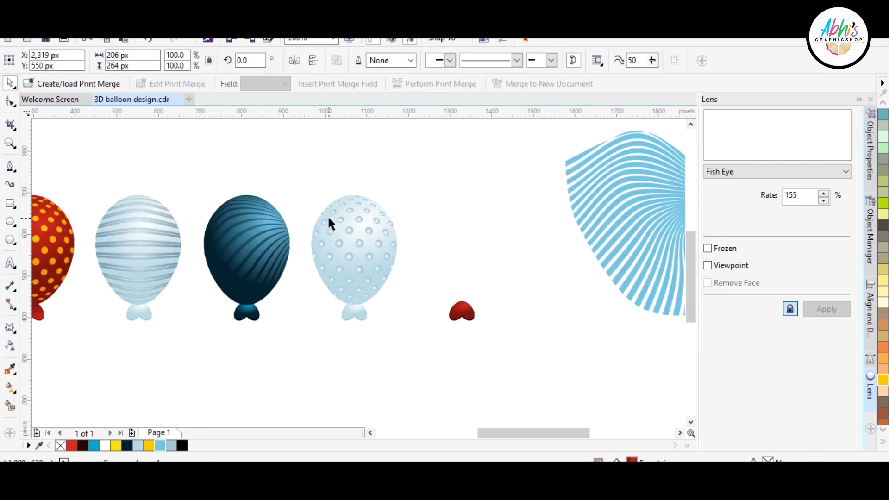
pyautogui.scroll(-2, 315, 211)
pyautogui.click(480, 205)
pyautogui.press('Delete')
# - Restore the fan shape, fill it dark red, and move it over the red balloon
pyautogui.moveTo(592, 237); pyautogui.dragTo(460, 234)
pyautogui.press('Escape')
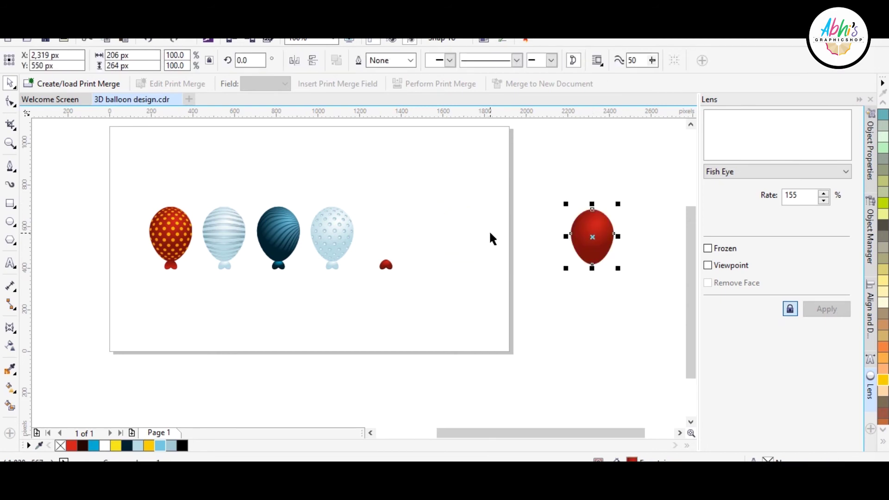
pyautogui.hotkey('ctrl', 'z')
pyautogui.click(490, 212)
pyautogui.click(83, 445)
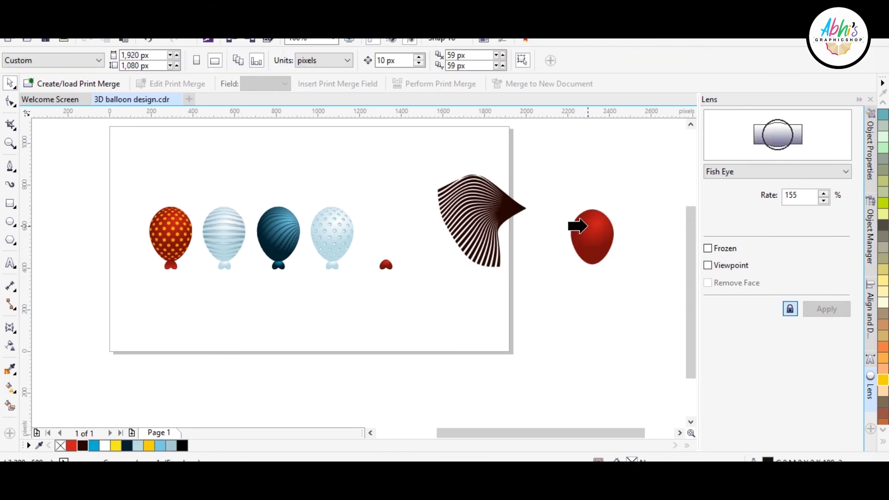
pyautogui.click(593, 236)
pyautogui.hotkey('ctrl', 'z')
pyautogui.moveTo(488, 222); pyautogui.dragTo(599, 231)
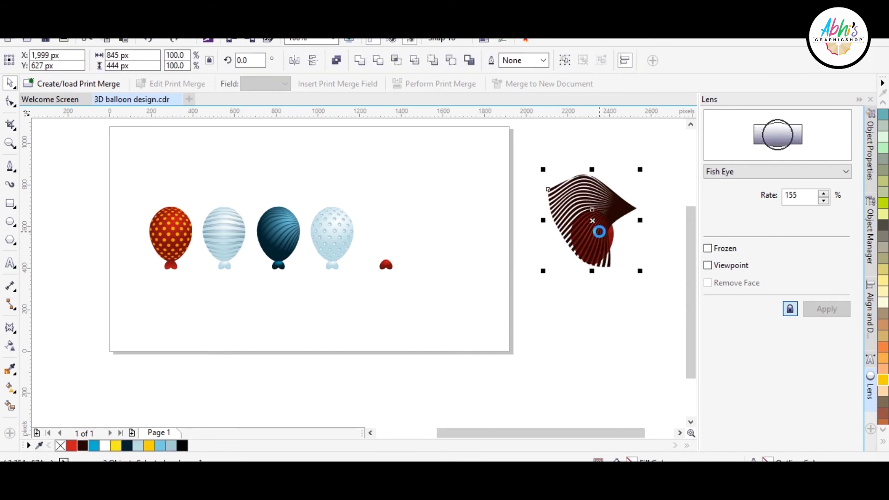
# - Mirror the fan shape horizontally and vertically, then rotate it to about 265 degrees
pyautogui.click(659, 215)
pyautogui.scroll(4, 659, 215)
pyautogui.click(585, 253)
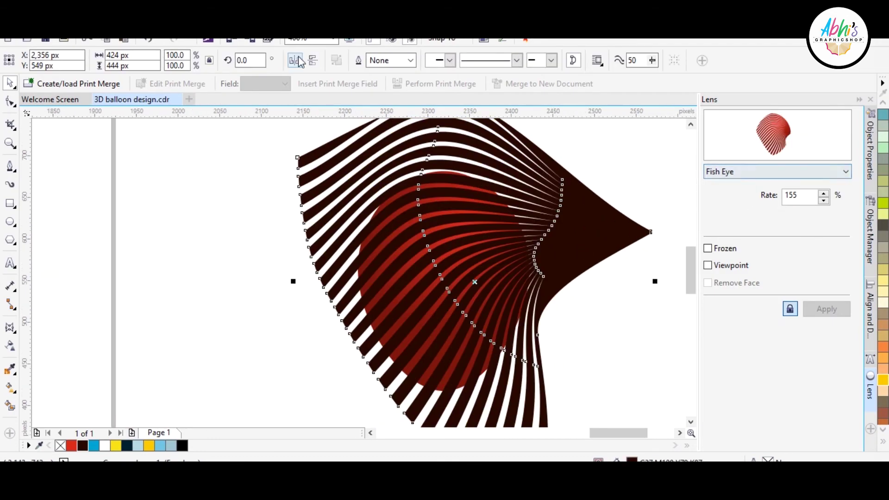
pyautogui.click(294, 60)
pyautogui.click(312, 60)
pyautogui.scroll(-2, 506, 215)
pyautogui.click(519, 359)
pyautogui.moveTo(525, 363); pyautogui.dragTo(525, 189)
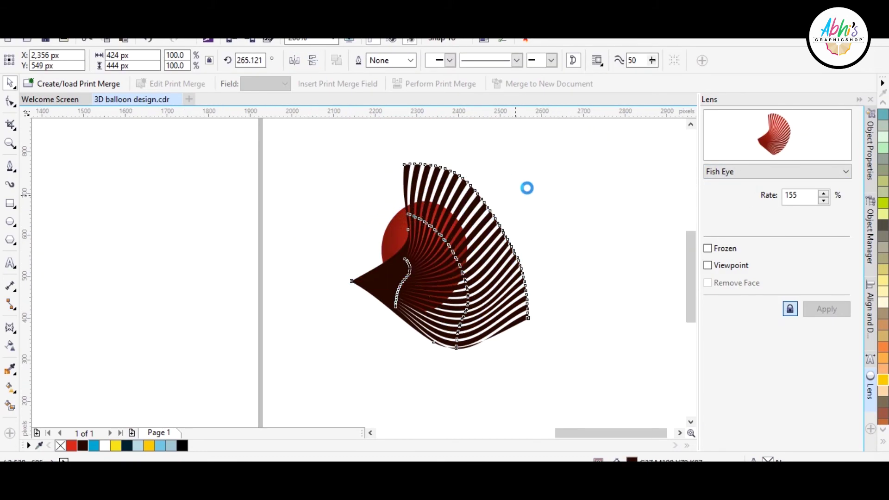
pyautogui.scroll(2, 383, 195)
pyautogui.click(462, 176)
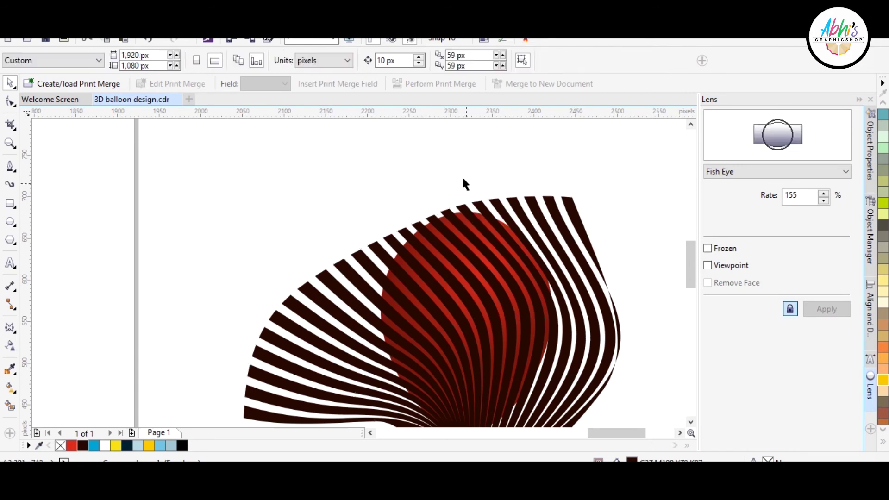
# - Bring the red balloon in front with a Fish Eye lens; shrink the fan to 87.6%
pyautogui.keyDown('alt'); pyautogui.click(465, 259); pyautogui.keyUp('alt')
pyautogui.hotkey('shift', 'pageup')
pyautogui.click(778, 171)
pyautogui.click(730, 233)
pyautogui.click(325, 287)
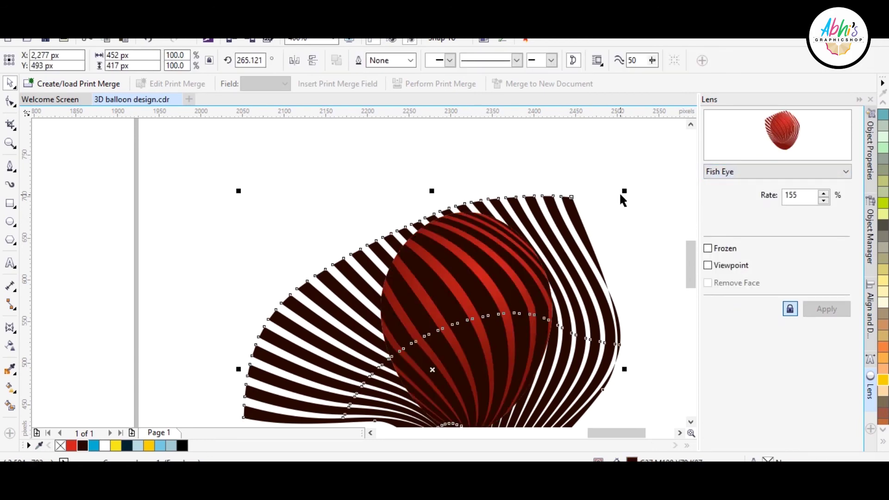
pyautogui.moveTo(238, 190); pyautogui.dragTo(262, 210)
pyautogui.moveTo(519, 267); pyautogui.dragTo(518, 256)
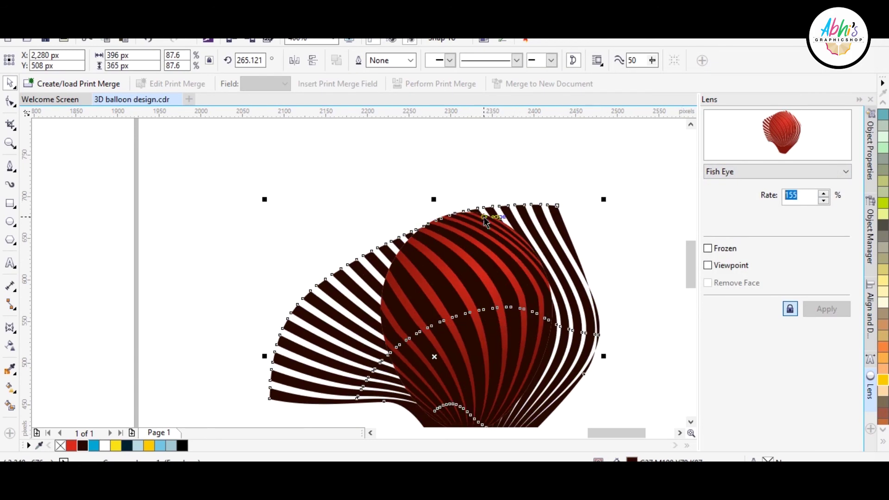
pyautogui.write('180')
# - Set the fish-eye strength to 180, then lower it slightly
pyautogui.press('Return')
pyautogui.click(823, 201)
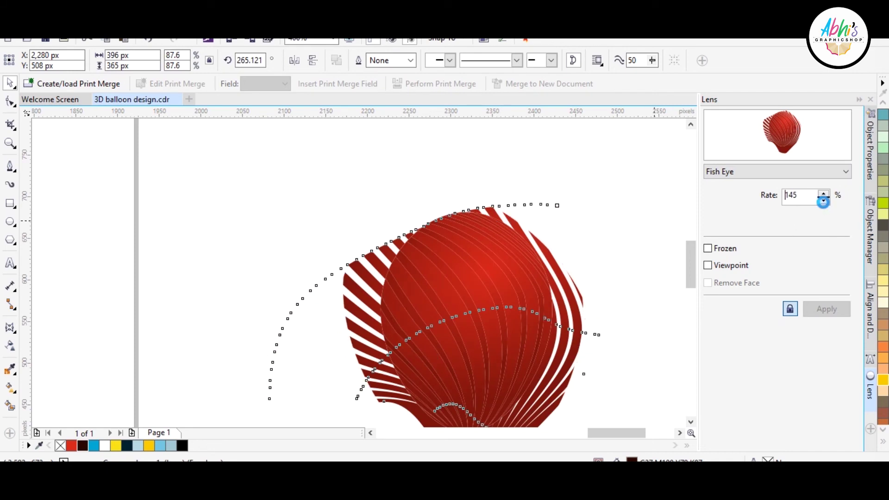
pyautogui.scroll(-2, 397, 145)
pyautogui.click(511, 259)
pyautogui.press('Escape')
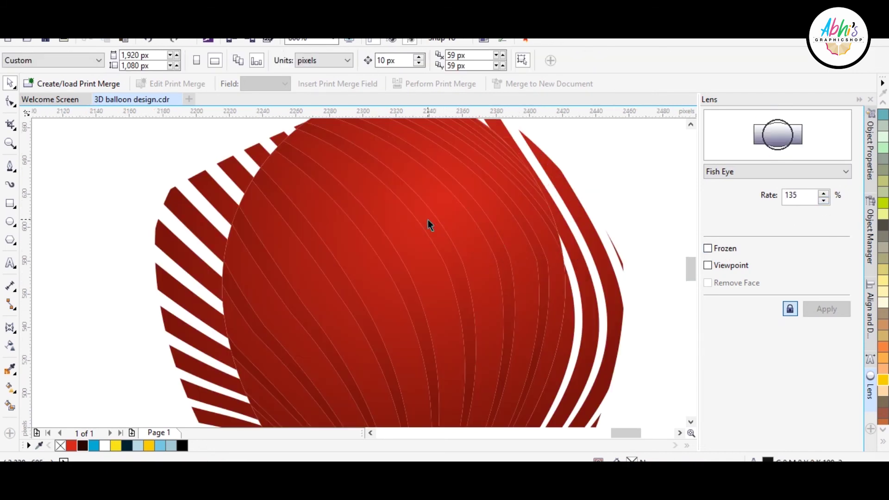
# - Delete the frozen lens copy over the stripes and select the striped red balloon
pyautogui.press('Delete')
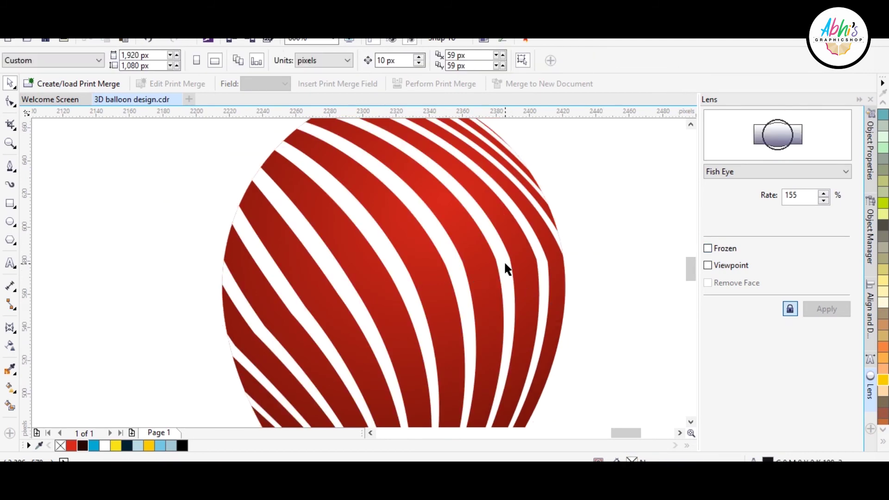
pyautogui.scroll(-2, 508, 270)
pyautogui.click(481, 243)
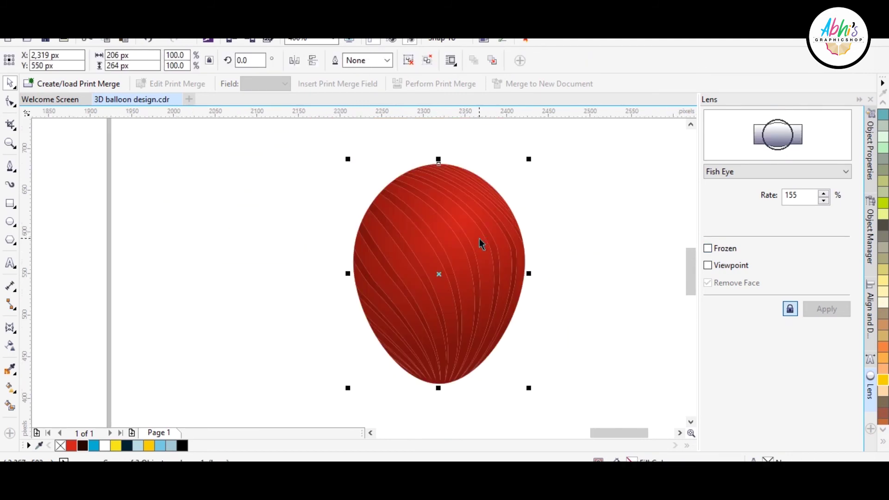
# - Set the balloon's gradient colour node to bright red C0 M91 Y100 K0
pyautogui.click(477, 317)
pyautogui.click(10, 387)
pyautogui.click(467, 296)
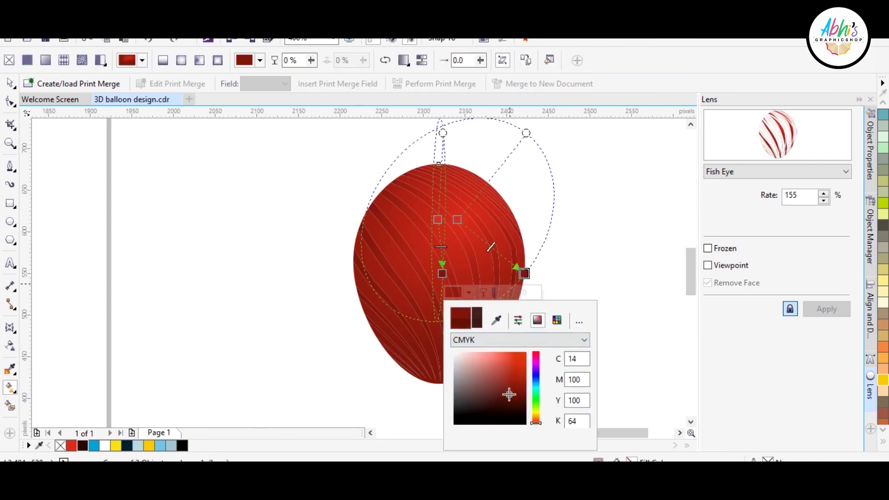
pyautogui.click(505, 394)
pyautogui.click(525, 361)
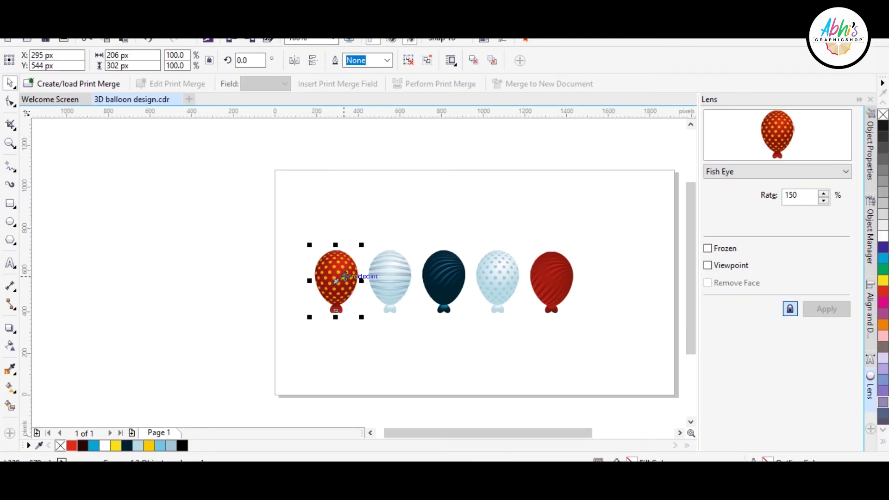
# - Move the red balloon to the upper right and tilt it slightly
pyautogui.scroll(-2, 338, 266)
pyautogui.moveTo(593, 211); pyautogui.dragTo(521, 311)
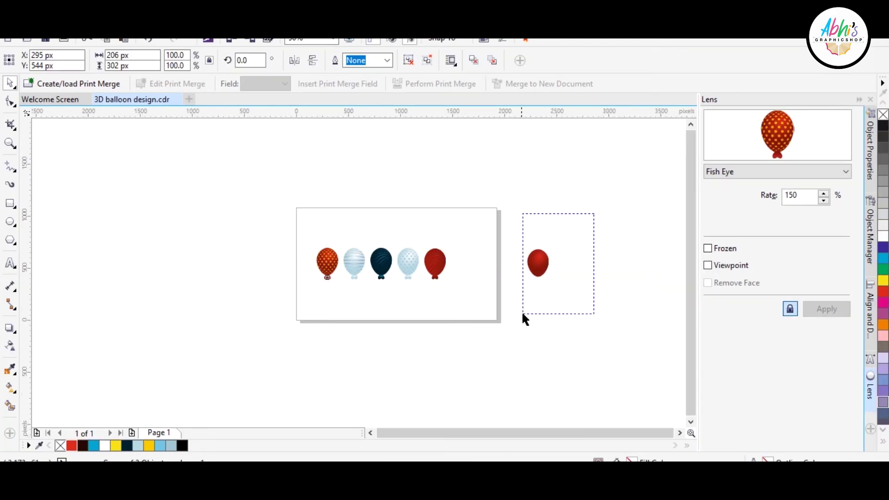
pyautogui.scroll(3, 482, 319)
pyautogui.moveTo(488, 262); pyautogui.dragTo(592, 176)
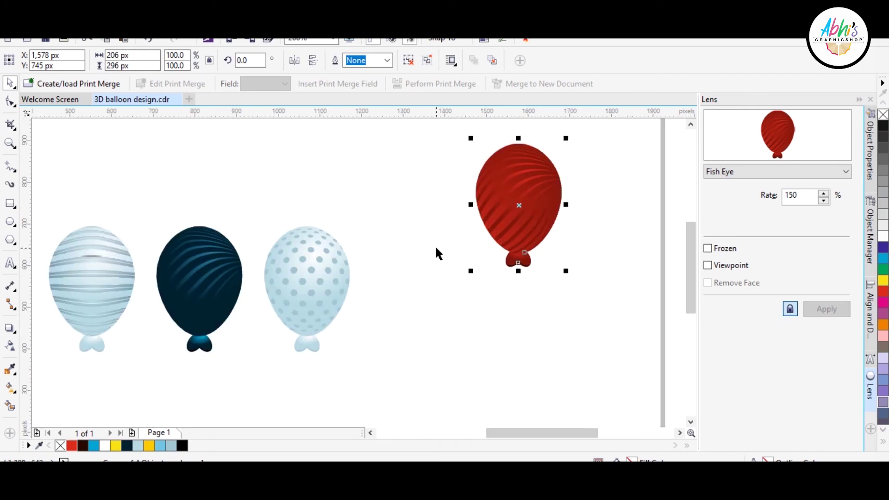
pyautogui.click(509, 232)
pyautogui.moveTo(560, 271); pyautogui.dragTo(570, 254)
# - Place the dotted blue balloon beside the red one and the navy balloon behind it, tilting both
pyautogui.moveTo(315, 297); pyautogui.dragTo(608, 287)
pyautogui.click(620, 250)
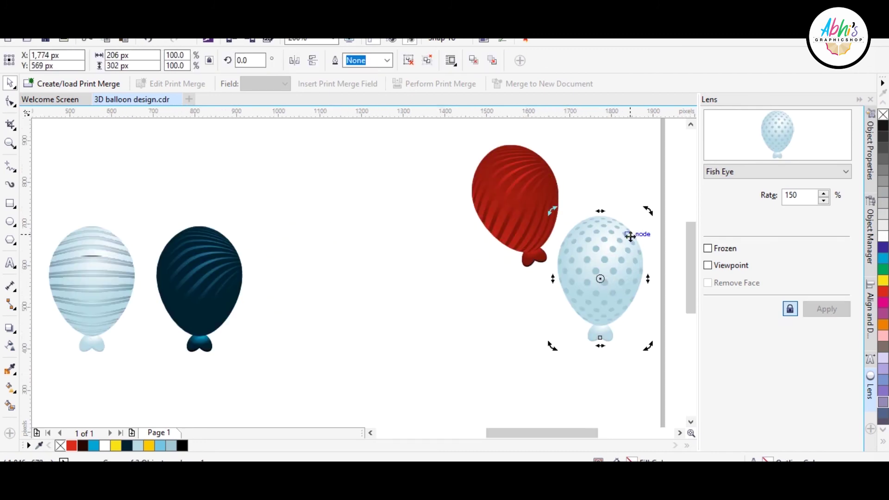
pyautogui.moveTo(646, 214); pyautogui.dragTo(652, 224)
pyautogui.moveTo(223, 284)
pyautogui.mouseDown()
pyautogui.moveTo(561, 175)
pyautogui.moveTo(591, 146)
pyautogui.mouseUp()
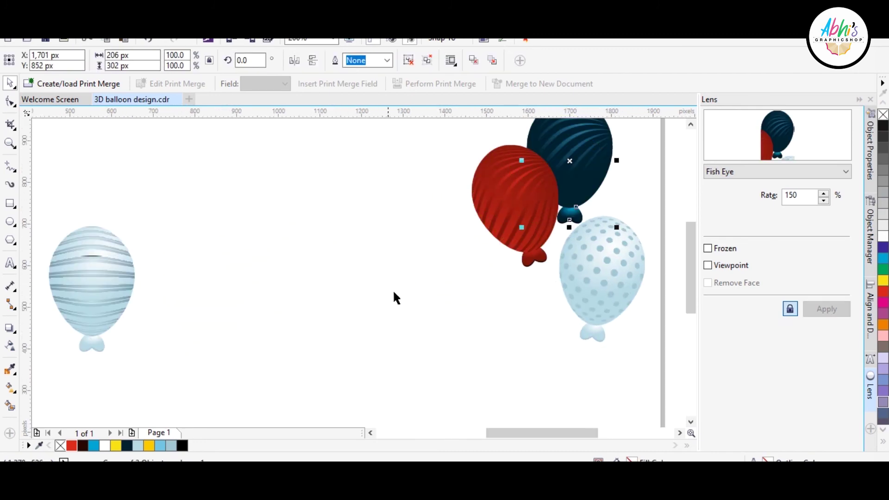
pyautogui.scroll(-1, 395, 298)
pyautogui.scroll(1, 483, 243)
pyautogui.click(530, 217)
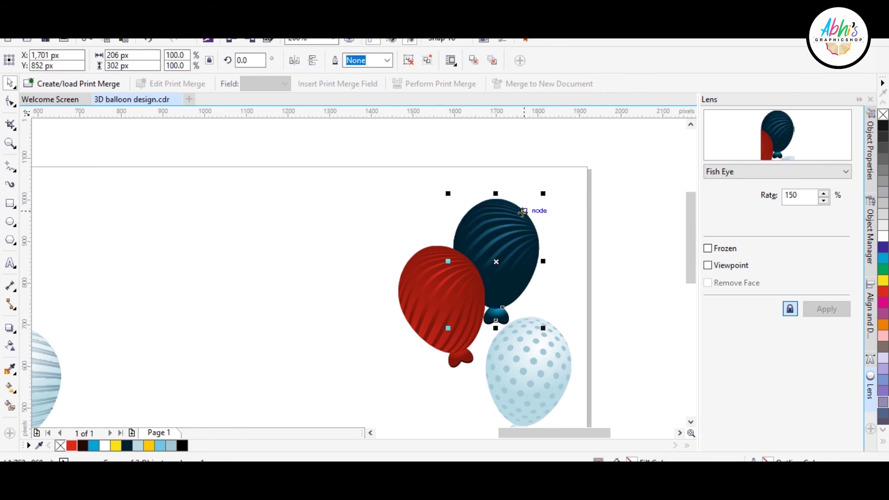
pyautogui.moveTo(544, 196); pyautogui.dragTo(508, 236)
pyautogui.press('Escape')
# - Tilt the striped light-blue balloon below the cluster and the orange dotted one at bottom right
pyautogui.scroll(-1, 372, 251)
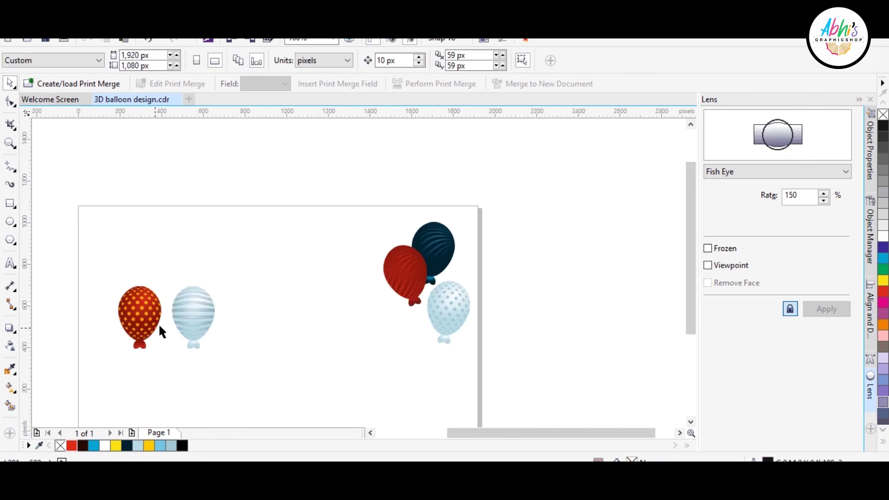
pyautogui.moveTo(204, 321)
pyautogui.mouseDown()
pyautogui.moveTo(397, 376)
pyautogui.moveTo(406, 355)
pyautogui.mouseUp()
pyautogui.click(405, 354)
pyautogui.moveTo(419, 318); pyautogui.dragTo(436, 293)
pyautogui.press('Escape')
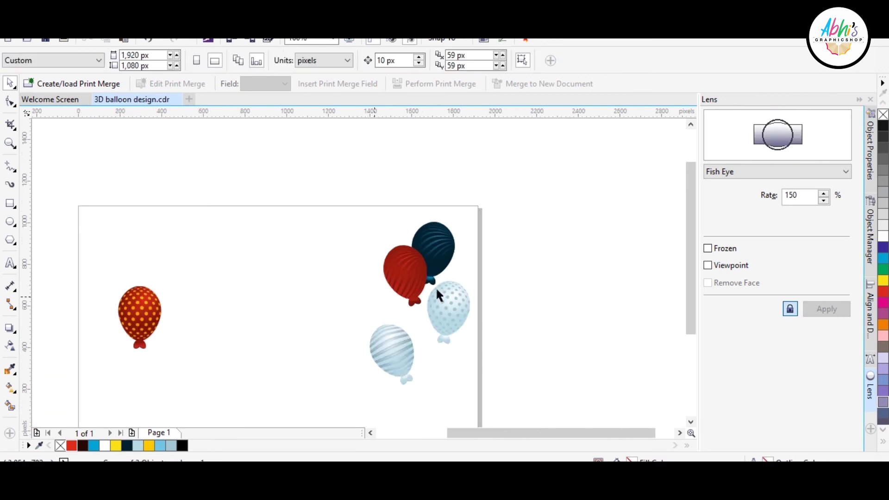
pyautogui.moveTo(139, 317); pyautogui.dragTo(431, 396)
pyautogui.click(431, 396)
pyautogui.moveTo(457, 362)
pyautogui.mouseDown()
pyautogui.moveTo(469, 371)
pyautogui.moveTo(465, 345)
pyautogui.mouseUp()
pyautogui.press('Escape')
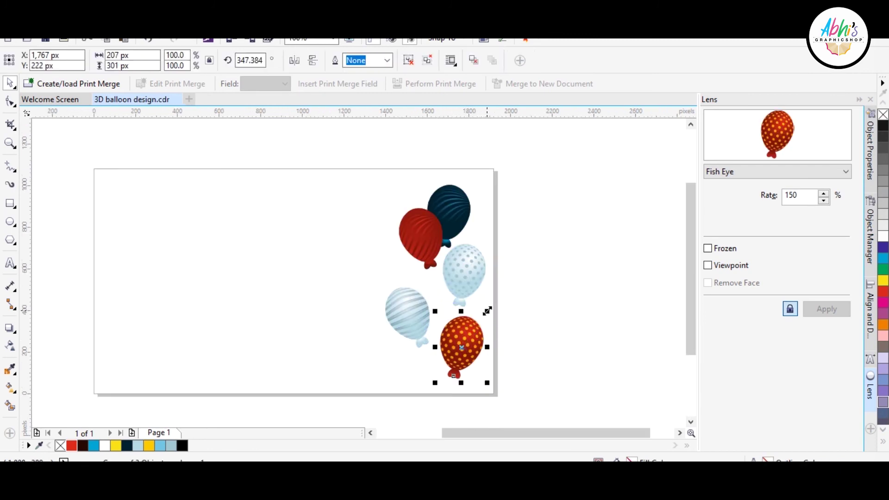
# - Nudge the orange balloon up, then move all five balloons together up and left
pyautogui.click(482, 312)
pyautogui.click(468, 349)
pyautogui.moveTo(467, 348); pyautogui.dragTo(465, 344)
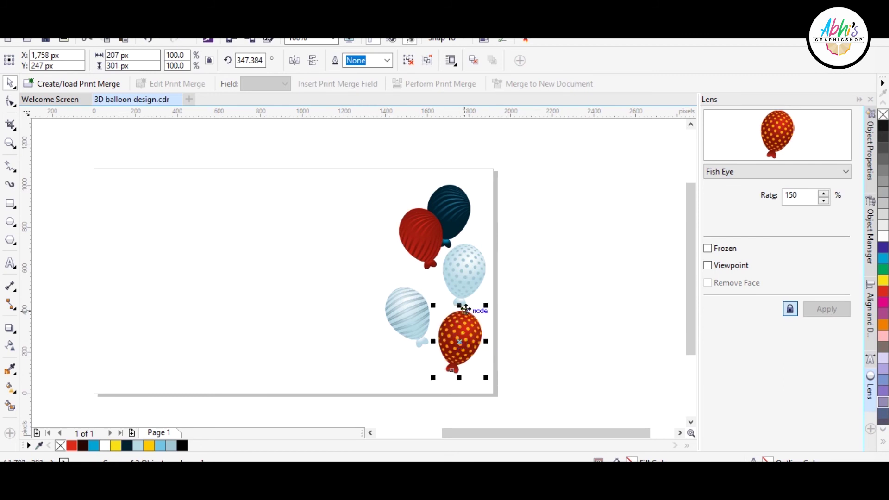
pyautogui.click(461, 280)
pyautogui.moveTo(536, 162); pyautogui.dragTo(359, 357)
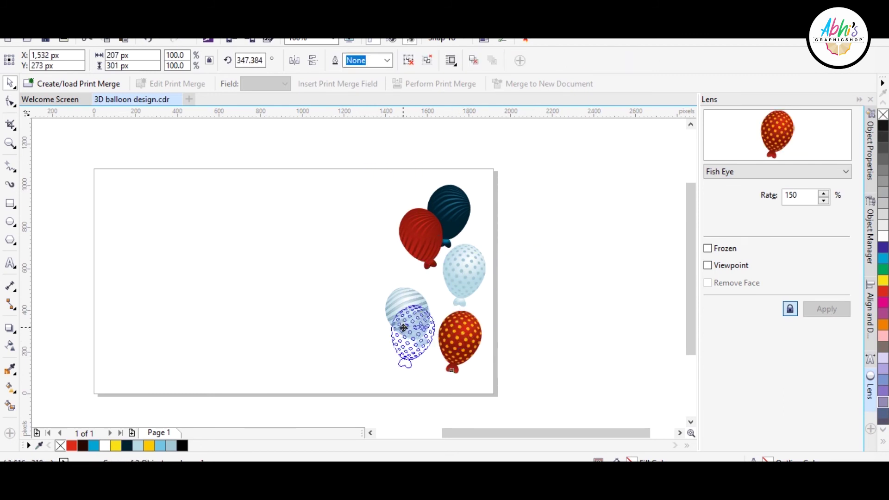
pyautogui.hotkey('ctrl', 'a')
pyautogui.scroll(-1, 468, 331)
pyautogui.moveTo(469, 331); pyautogui.dragTo(448, 320)
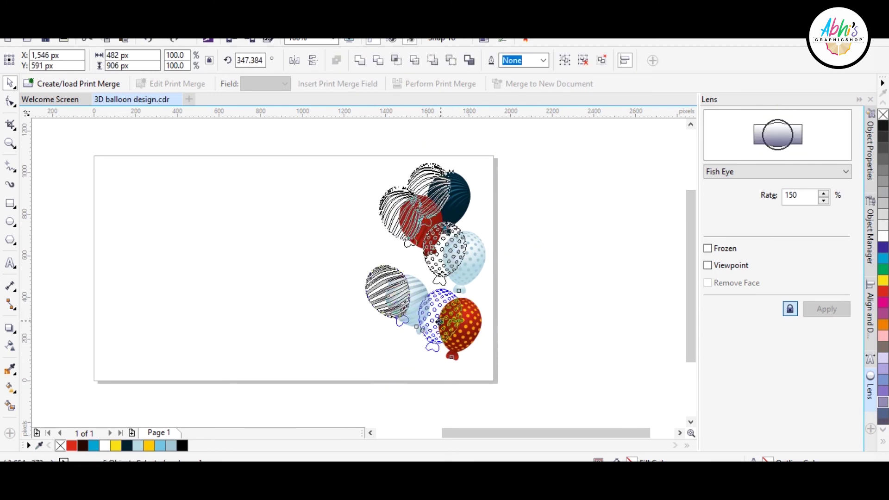
pyautogui.click(556, 294)
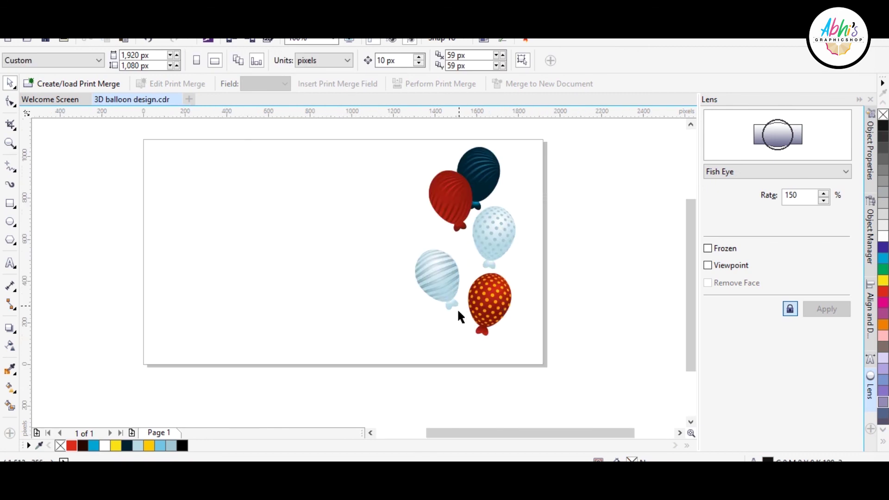
pyautogui.scroll(2, 460, 316)
pyautogui.click(11, 166)
# - Draw a gently curved Pen string from the striped balloon's tie downward
pyautogui.scroll(-3, 440, 193)
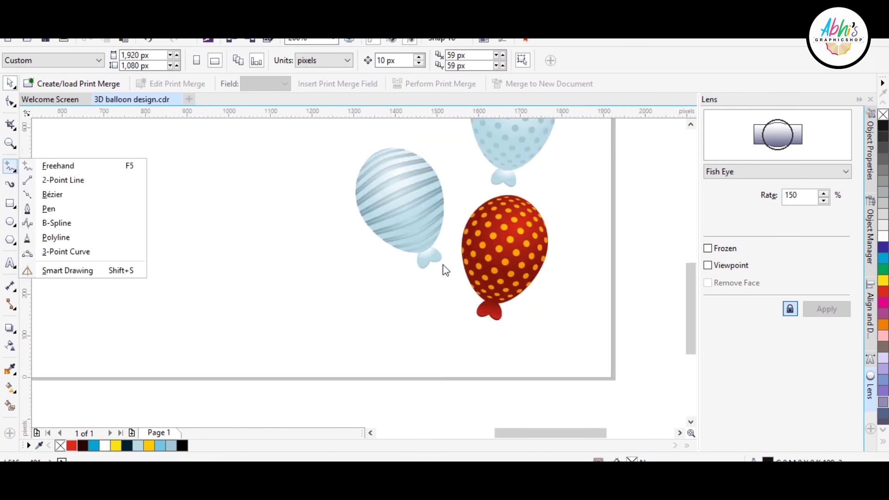
pyautogui.click(49, 208)
pyautogui.scroll(2, 422, 283)
pyautogui.click(437, 230)
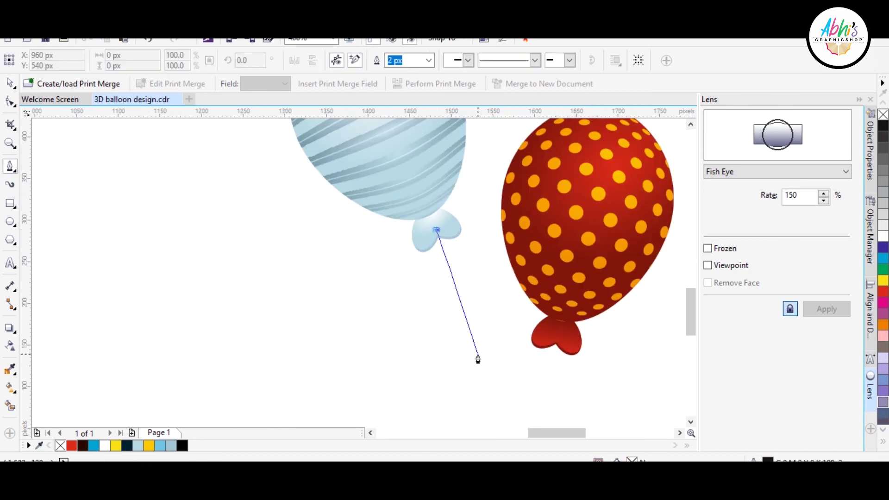
pyautogui.moveTo(478, 358); pyautogui.dragTo(489, 417)
pyautogui.scroll(-2, 456, 317)
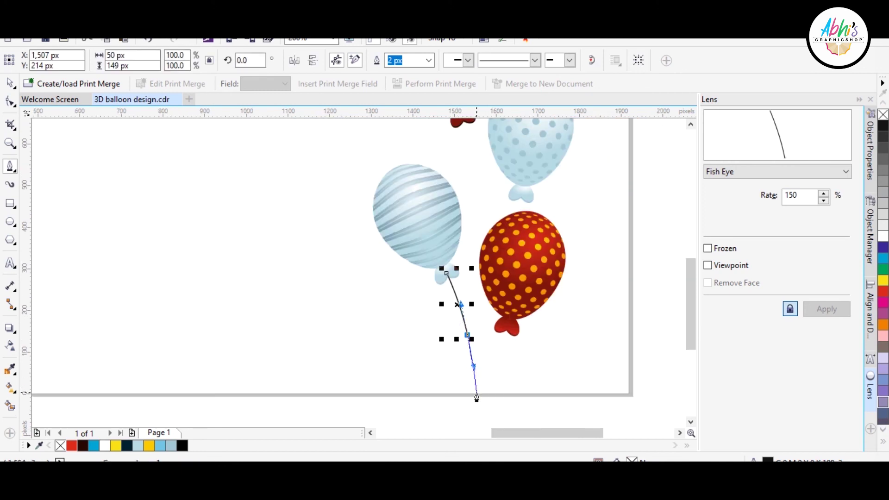
pyautogui.press('Escape')
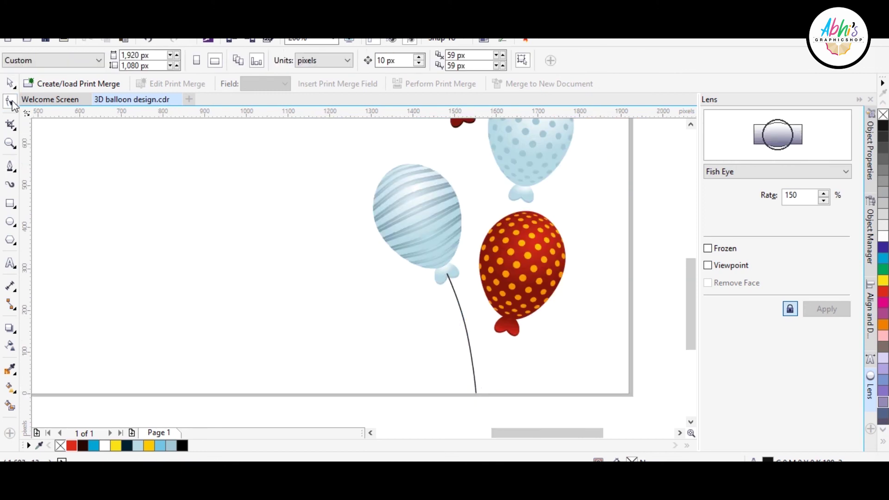
# - Draw strings from the dotted red and dotted blue balloons' ties to the page bottom
pyautogui.click(10, 167)
pyautogui.click(507, 332)
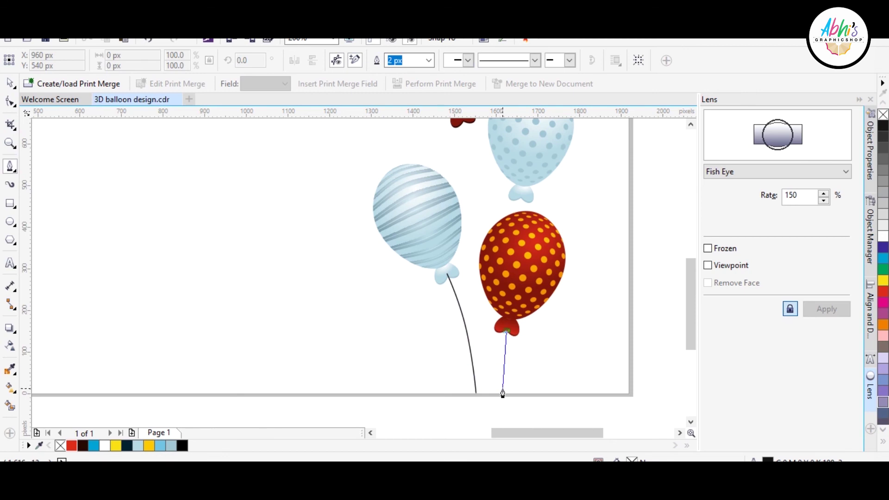
pyautogui.doubleClick(502, 397)
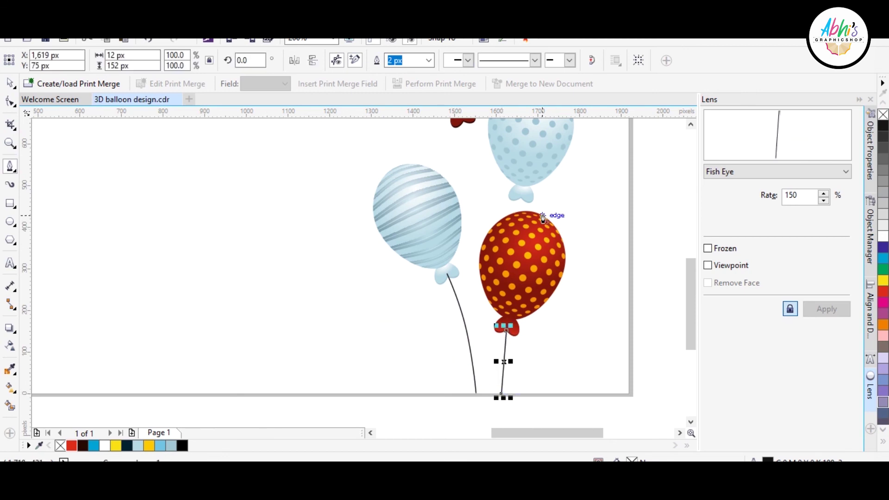
pyautogui.click(520, 199)
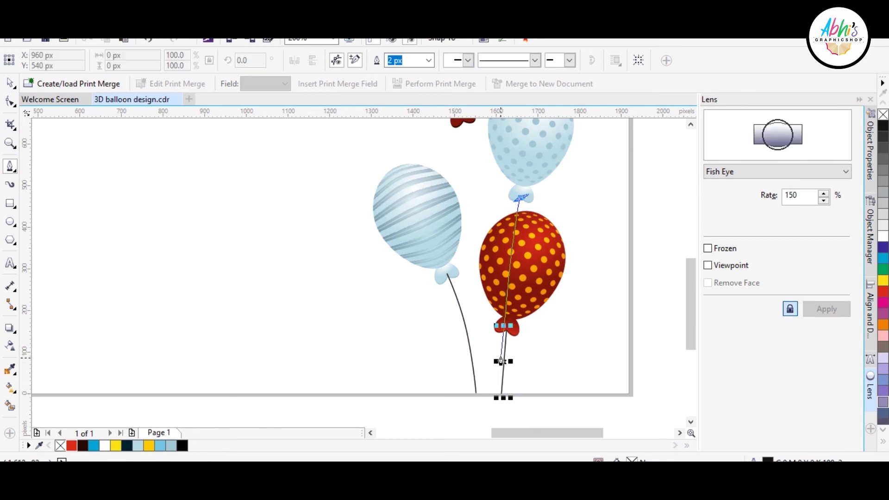
pyautogui.doubleClick(510, 398)
# - Draw a bent string from the top red balloon and end the last string at the page bottom
pyautogui.click(463, 122)
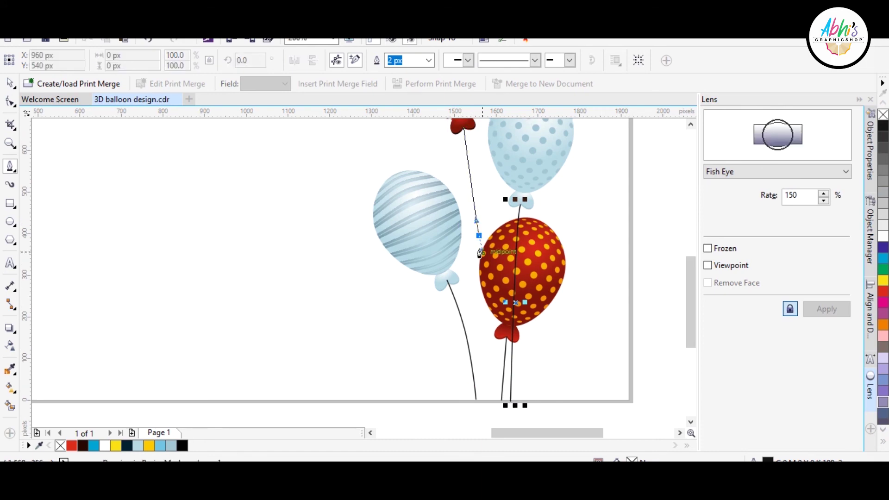
pyautogui.click(479, 235)
pyautogui.doubleClick(485, 406)
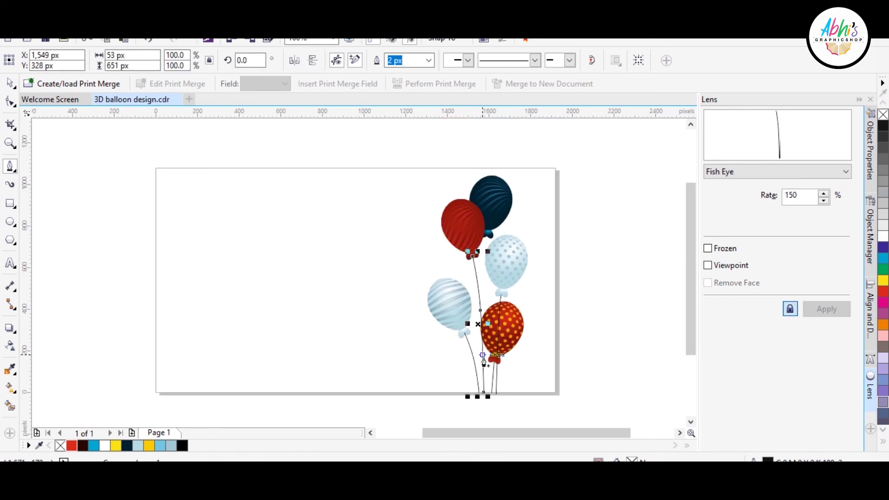
pyautogui.scroll(-2, 485, 406)
pyautogui.scroll(2, 481, 283)
pyautogui.scroll(-2, 480, 284)
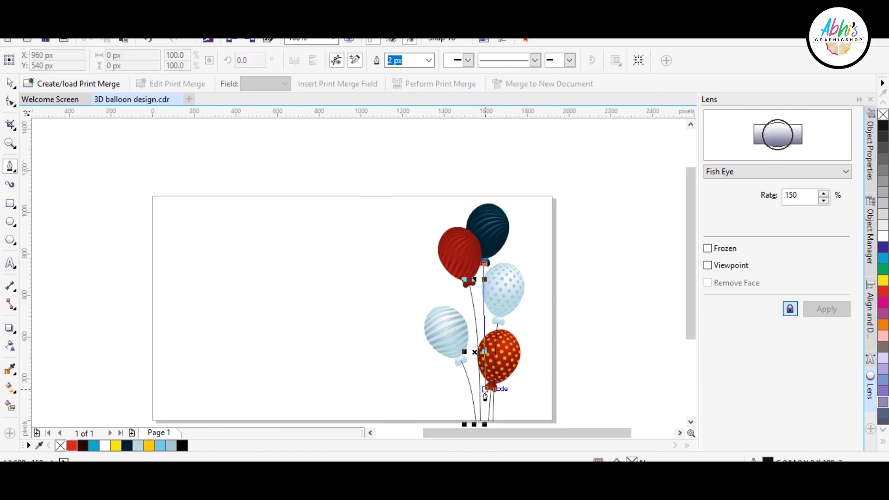
pyautogui.scroll(3, 490, 412)
pyautogui.click(480, 423)
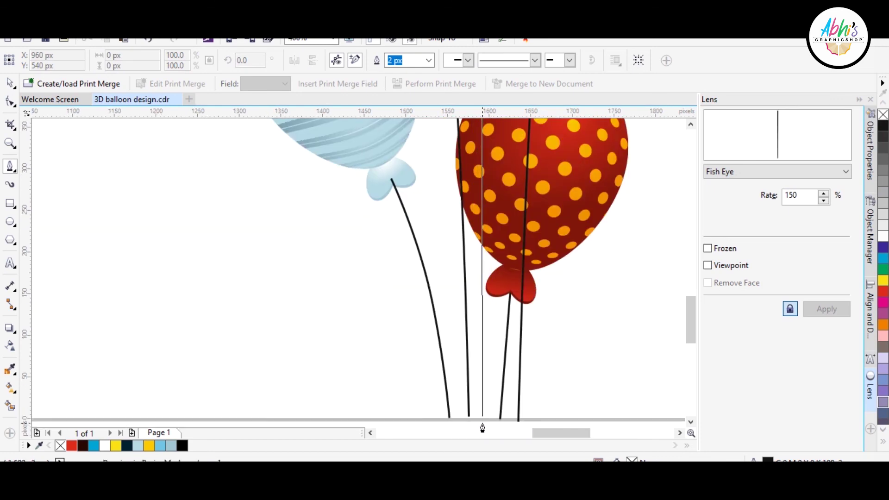
pyautogui.scroll(-2, 480, 423)
pyautogui.scroll(2, 463, 264)
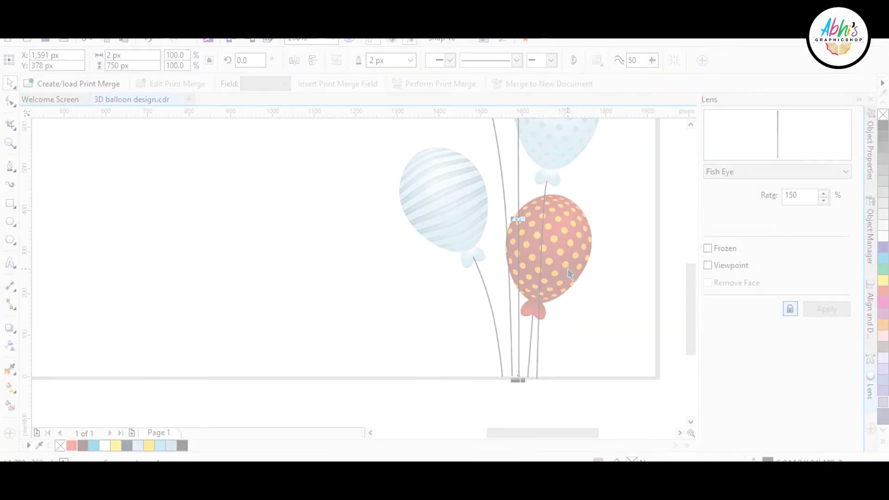